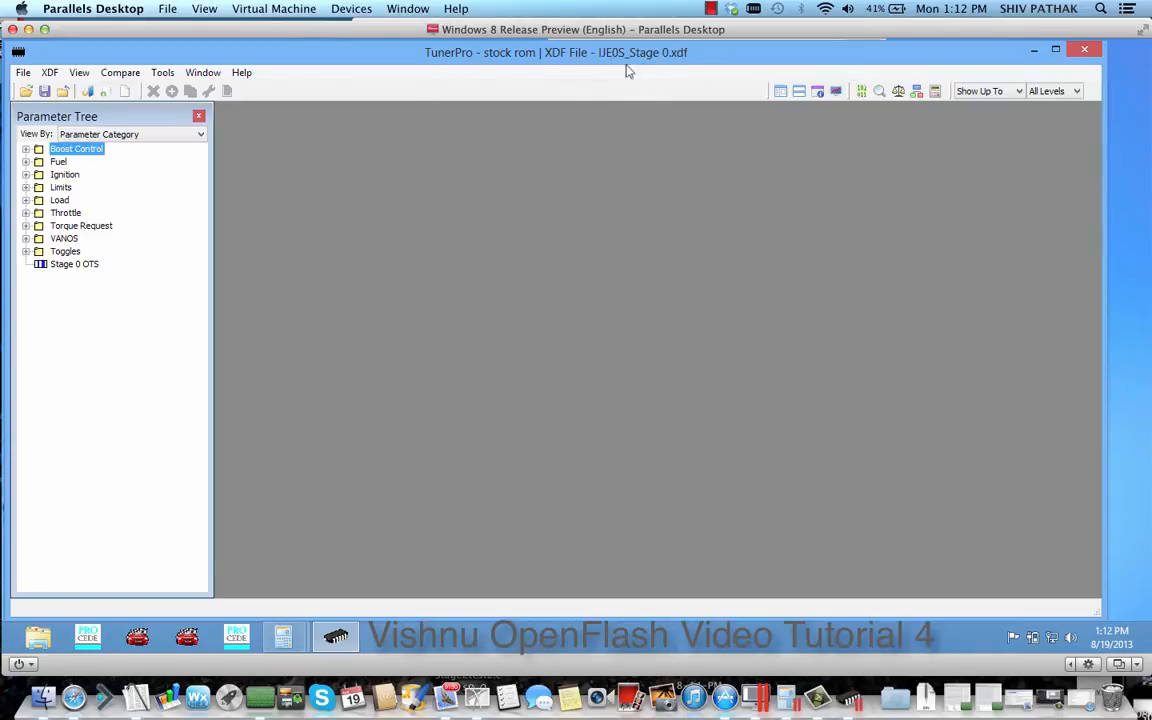
# View the Fuel (Bank 1) table of the stock rom and close it again
pyautogui.click(25, 161)
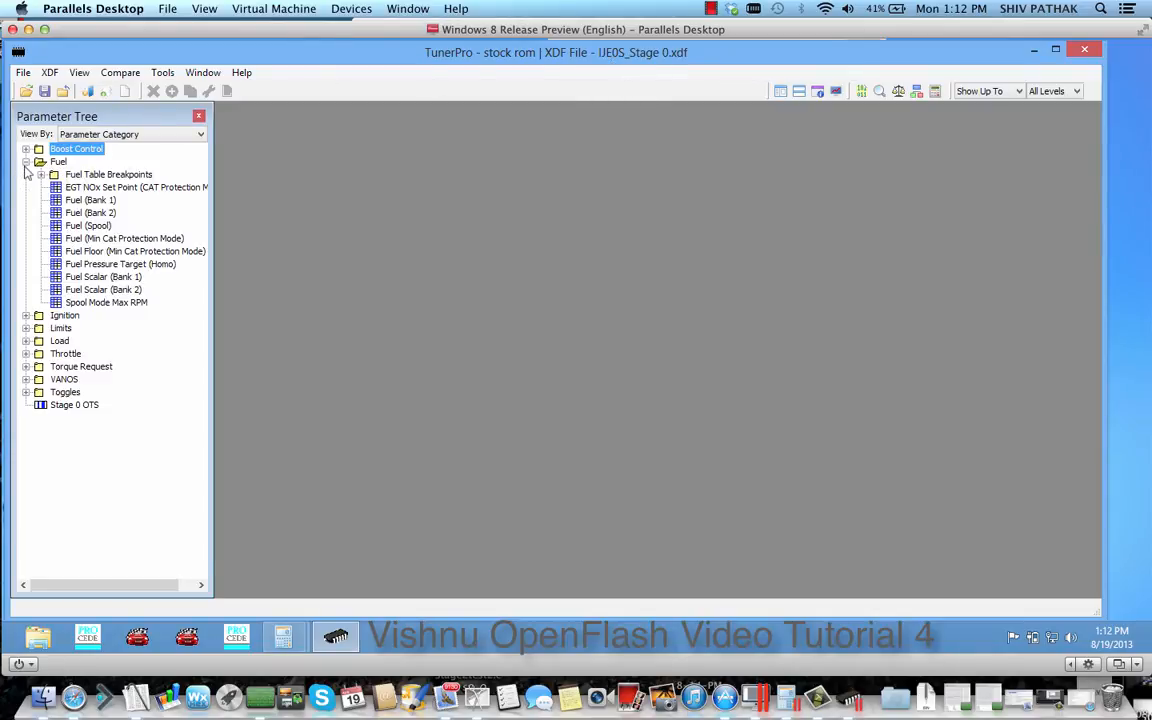
pyautogui.click(76, 201)
pyautogui.doubleClick(76, 201)
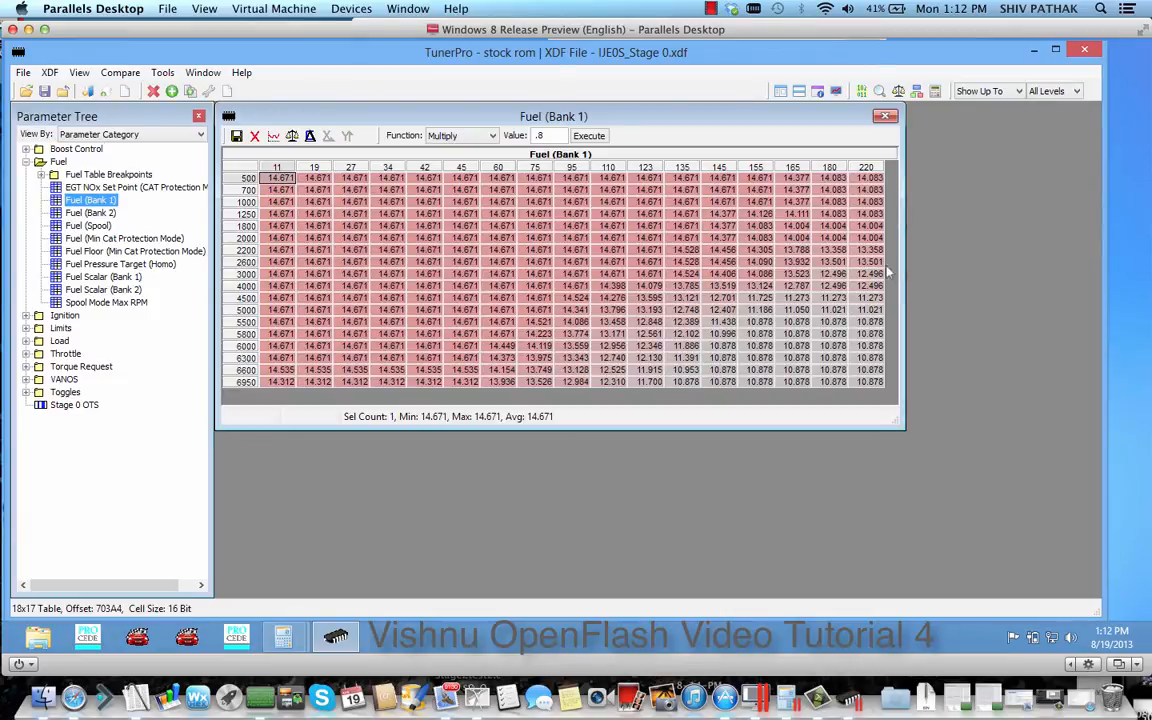
pyautogui.click(885, 116)
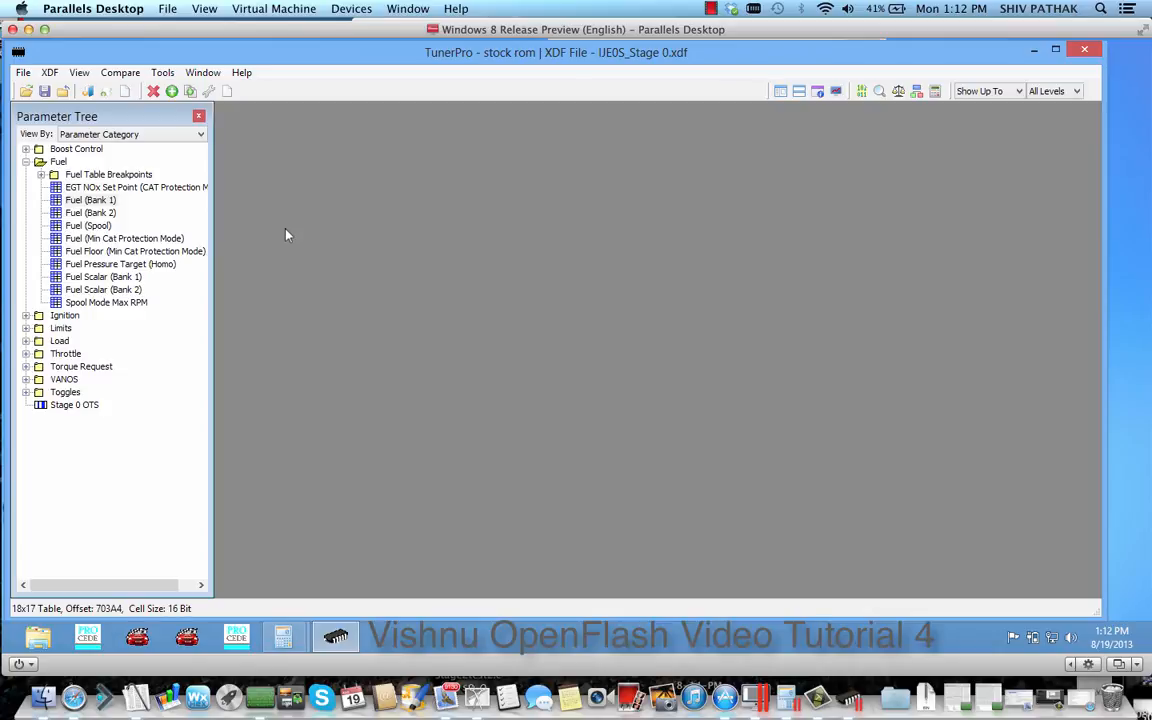
# Load JB4_IJE0S_E85_MT.bin from the desktop's BMS Backend Flashes folder as compare bin 1
pyautogui.click(120, 73)
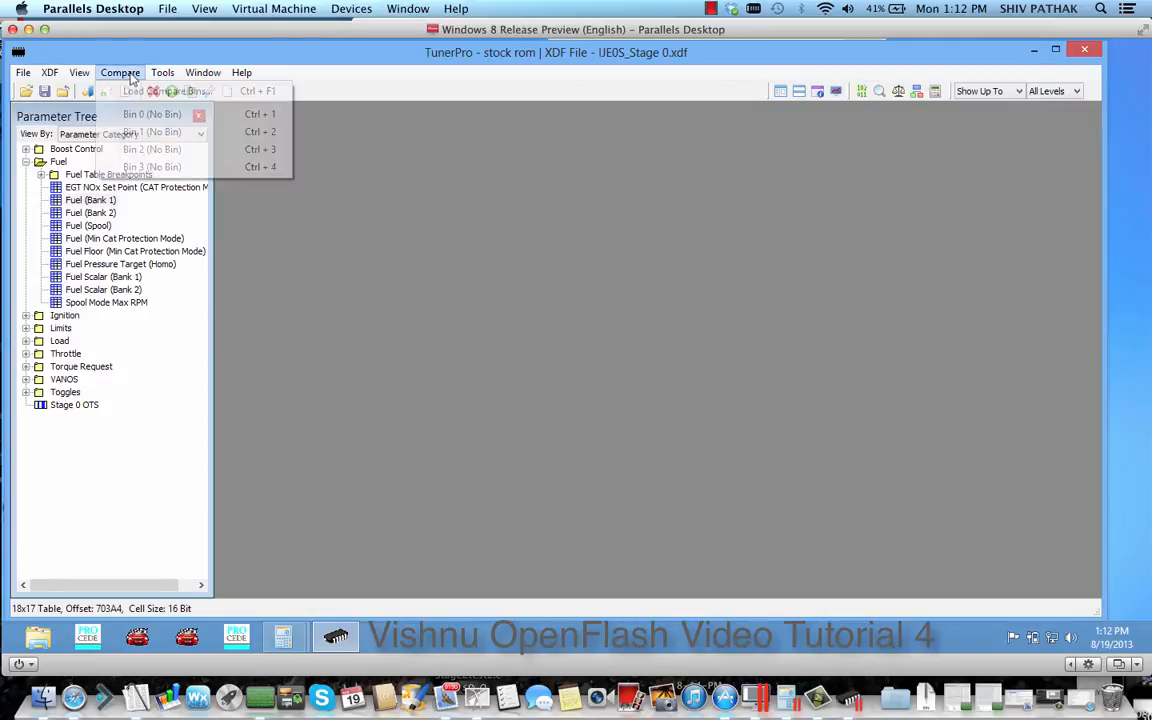
pyautogui.click(127, 90)
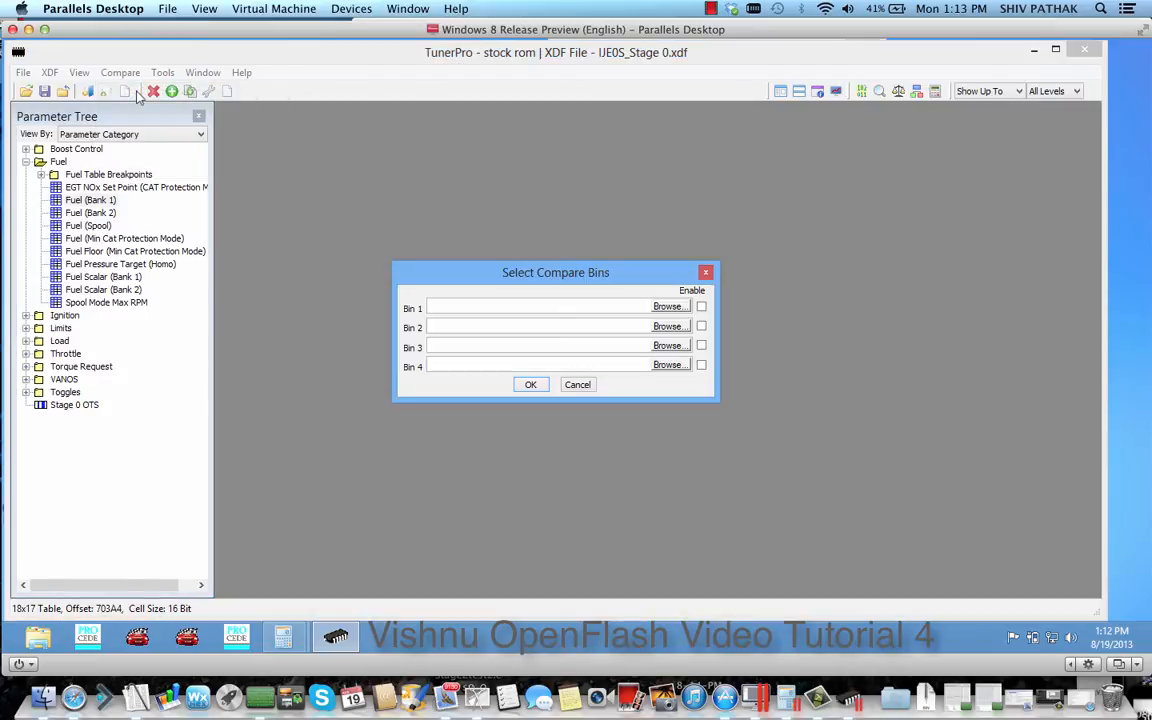
pyautogui.click(668, 307)
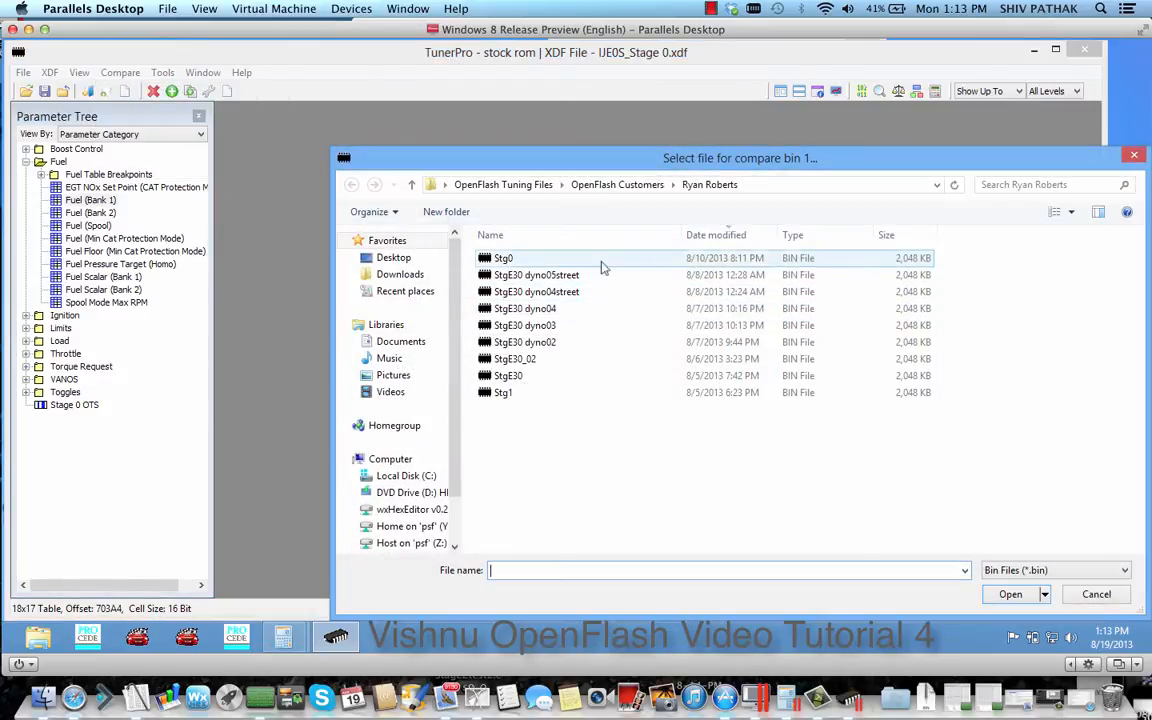
pyautogui.click(394, 258)
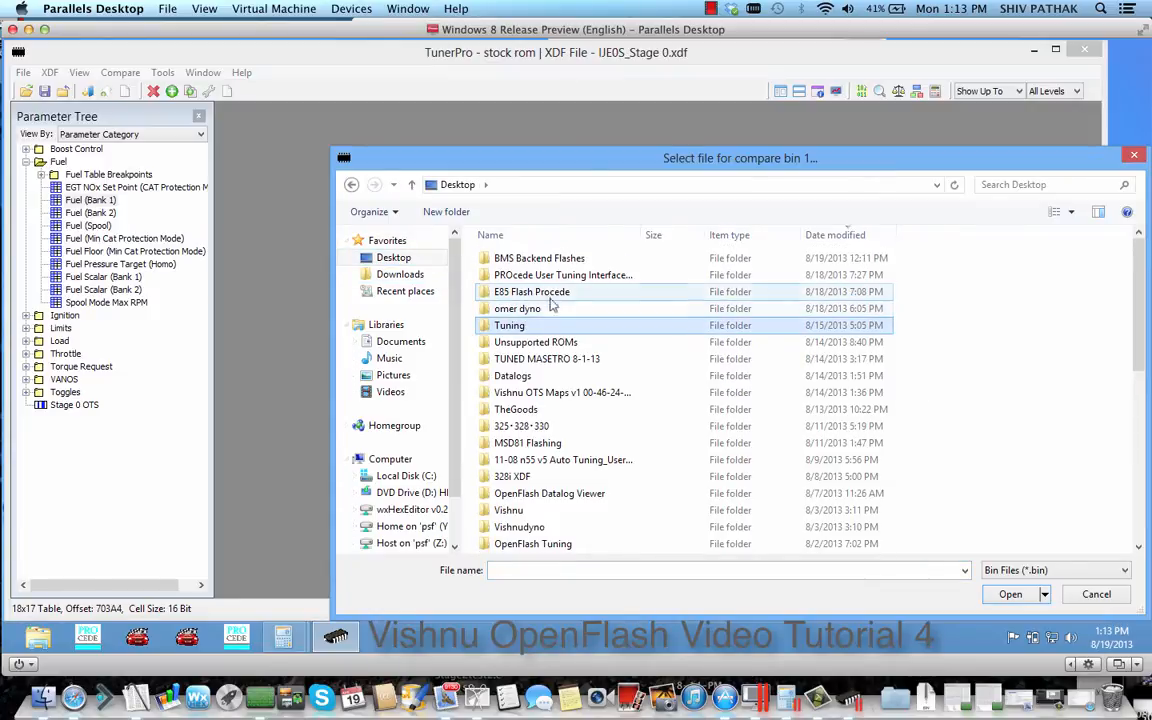
pyautogui.doubleClick(542, 259)
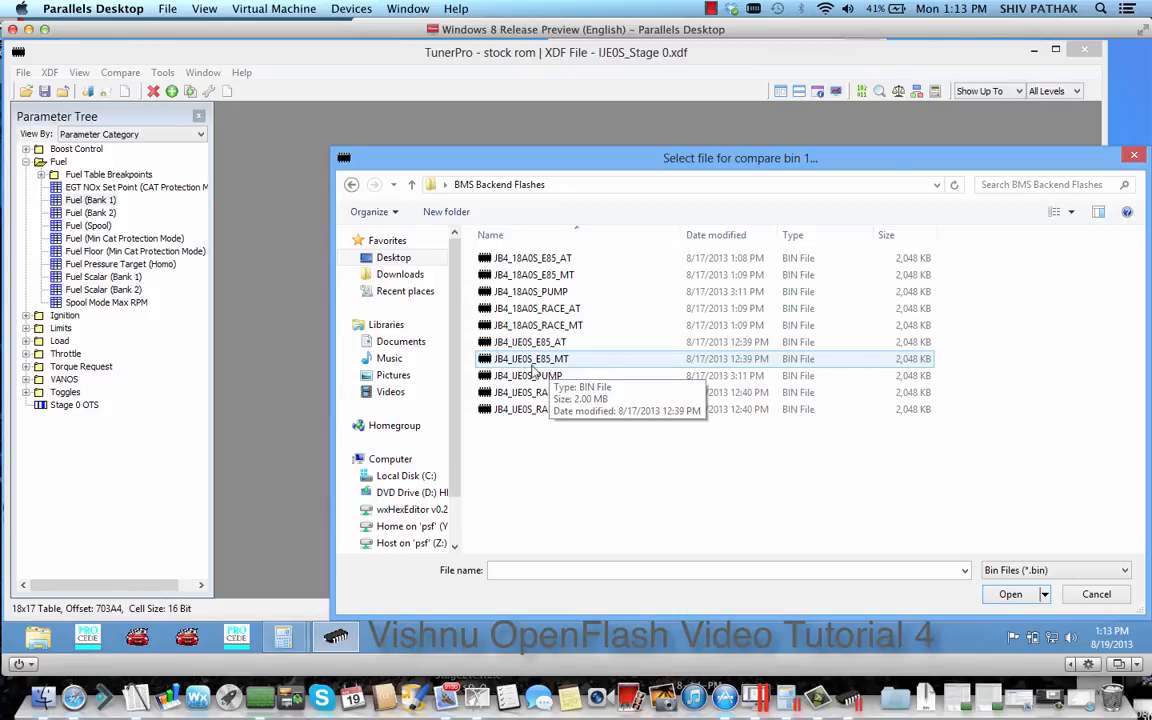
pyautogui.doubleClick(532, 362)
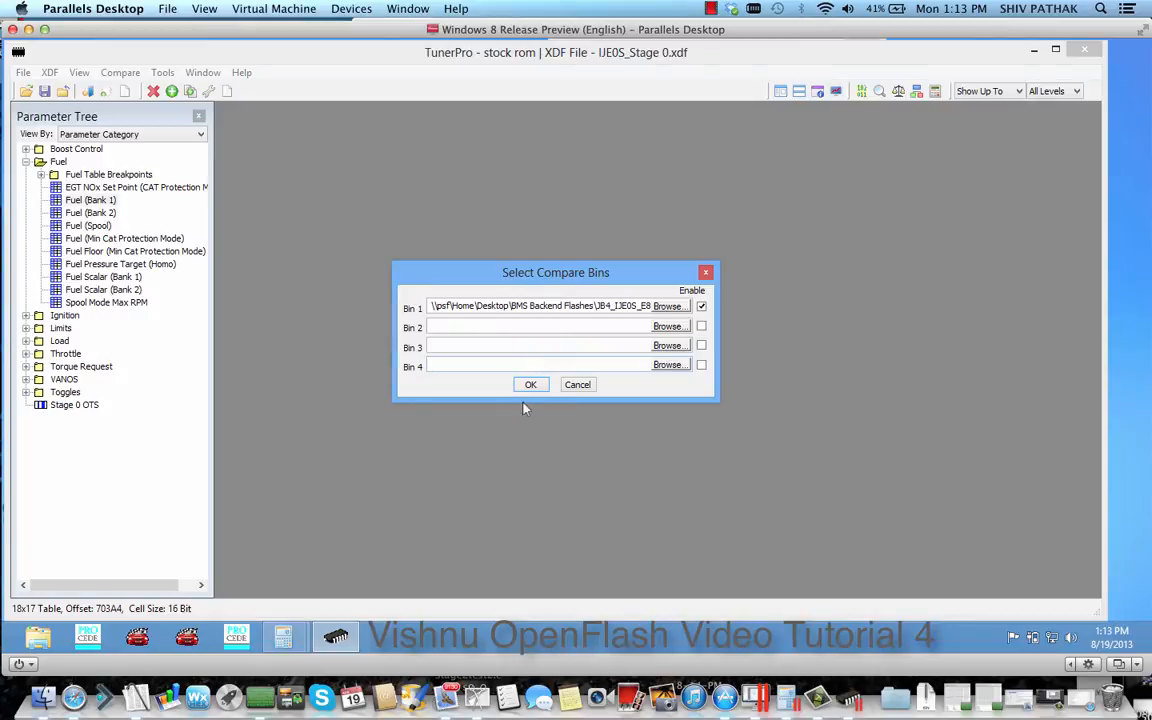
pyautogui.click(531, 387)
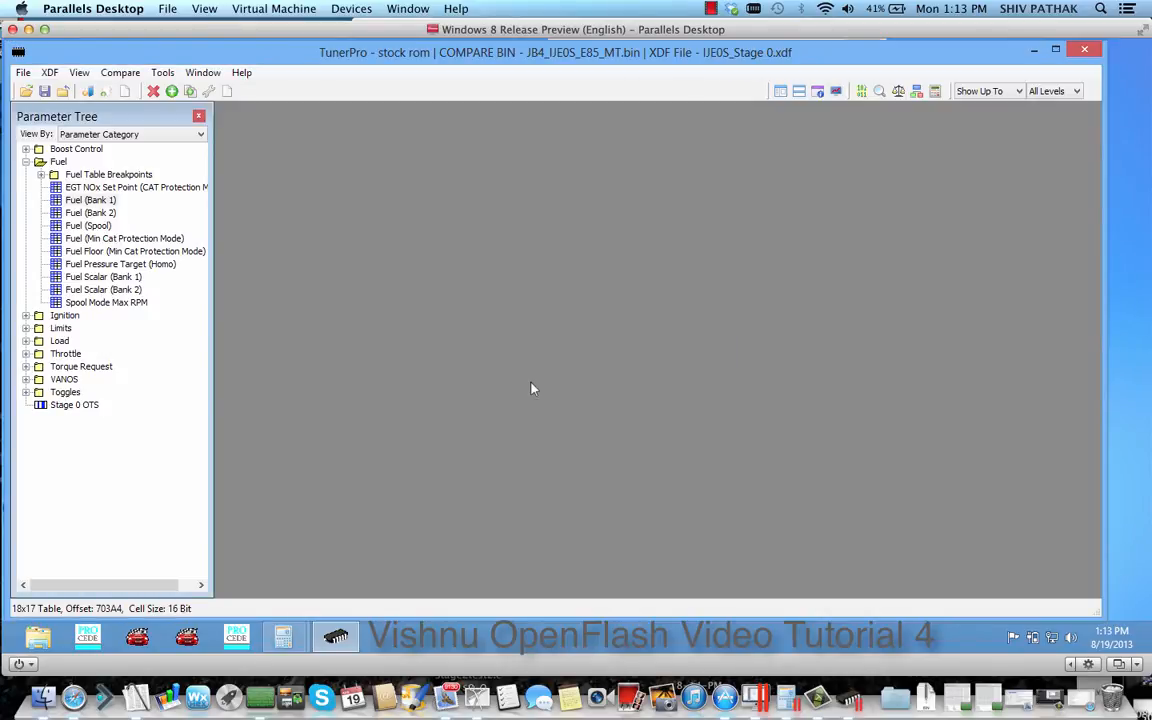
# Reopen the Fuel (Bank 1) table and switch between its compare bin data and the stock data
pyautogui.doubleClick(96, 201)
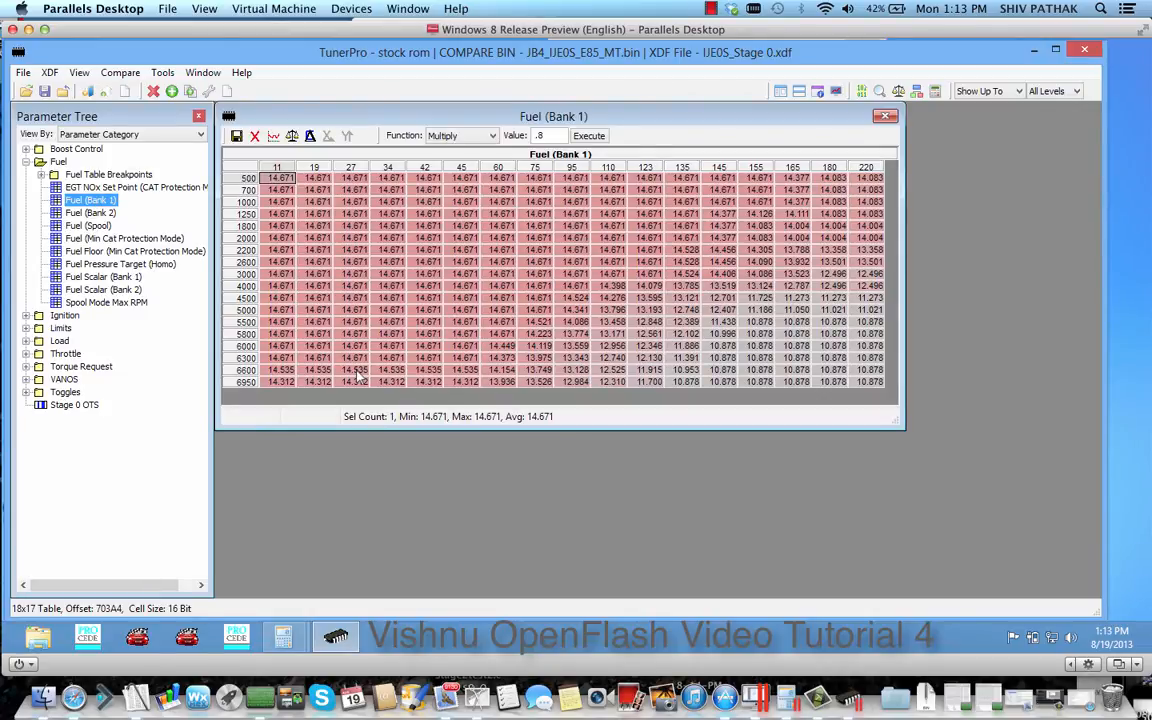
pyautogui.click(292, 137)
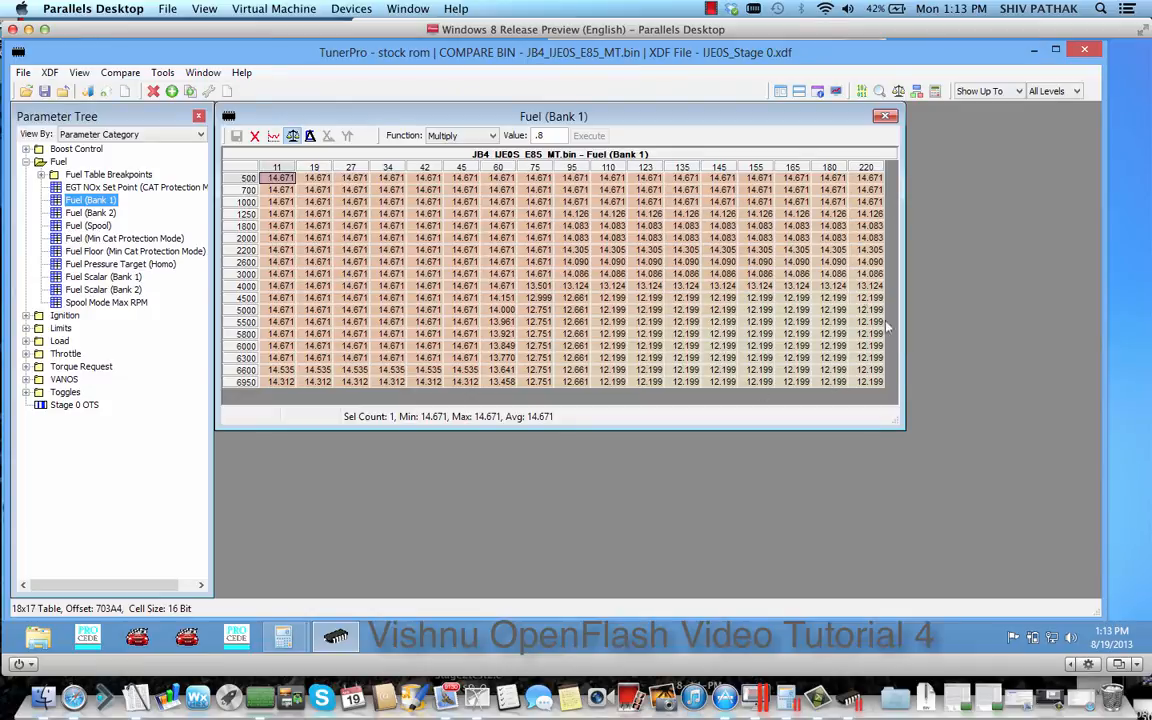
pyautogui.click(291, 136)
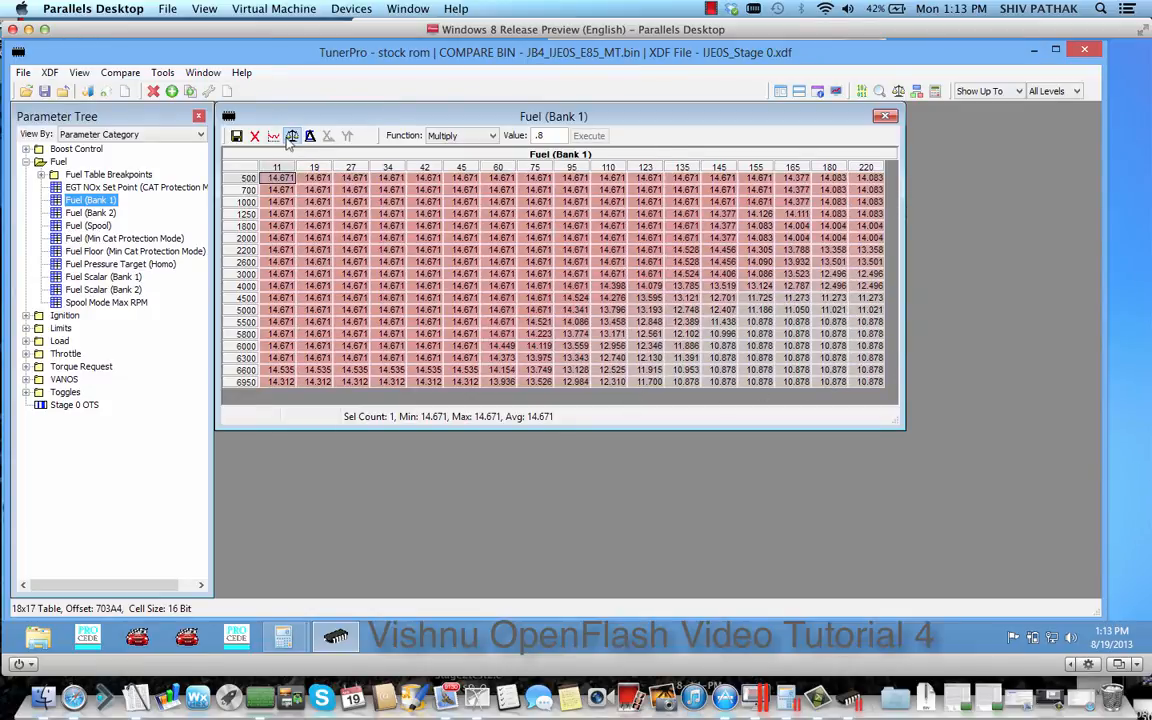
pyautogui.click(28, 328)
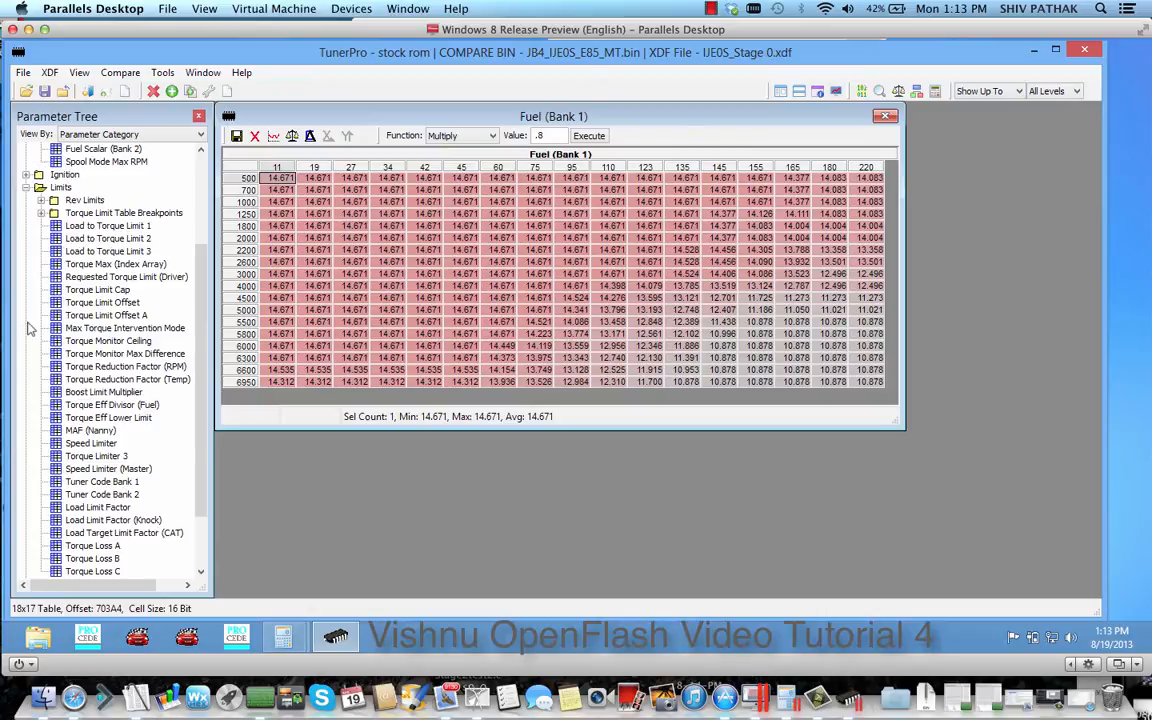
pyautogui.click(26, 187)
pyautogui.click(57, 239)
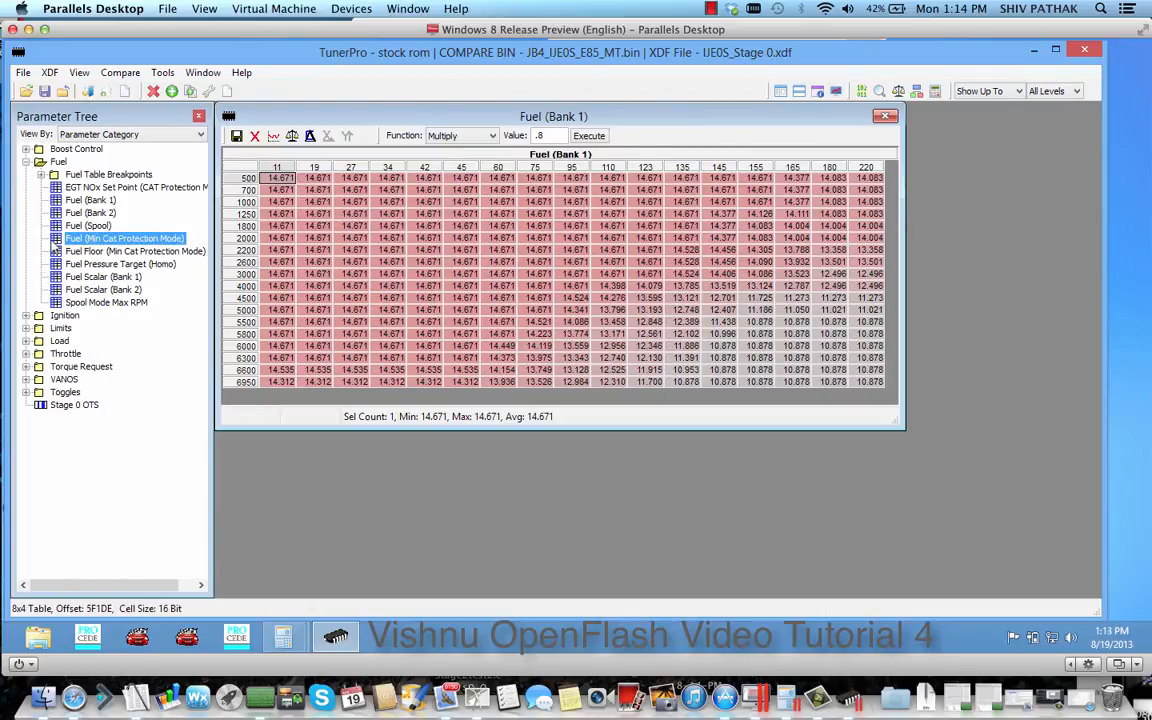
# Open the Ignition Timing (Main) table and switch between its compare bin data and the stock data
pyautogui.click(25, 315)
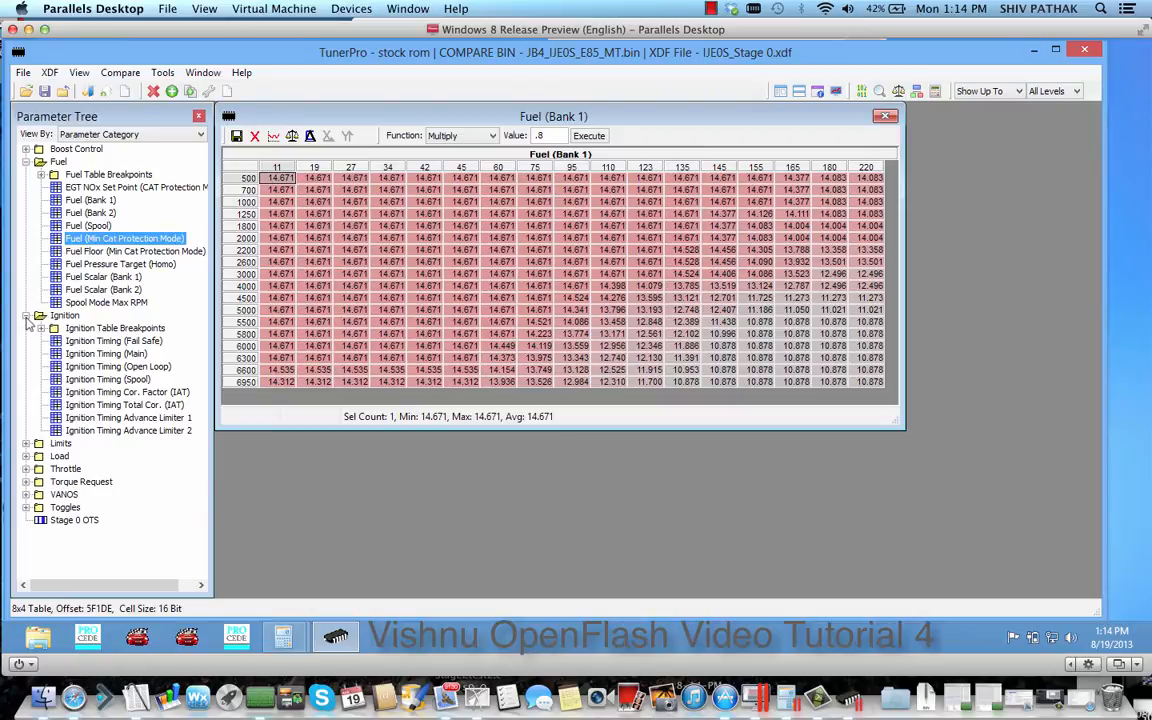
pyautogui.doubleClick(117, 354)
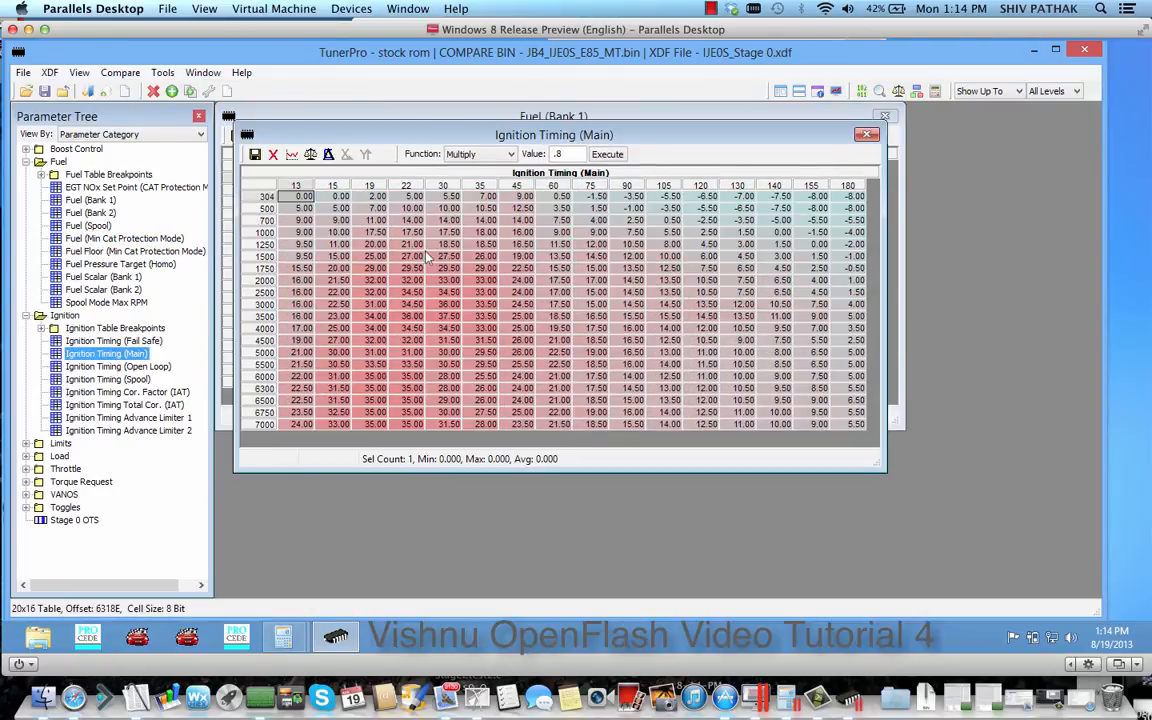
pyautogui.click(311, 155)
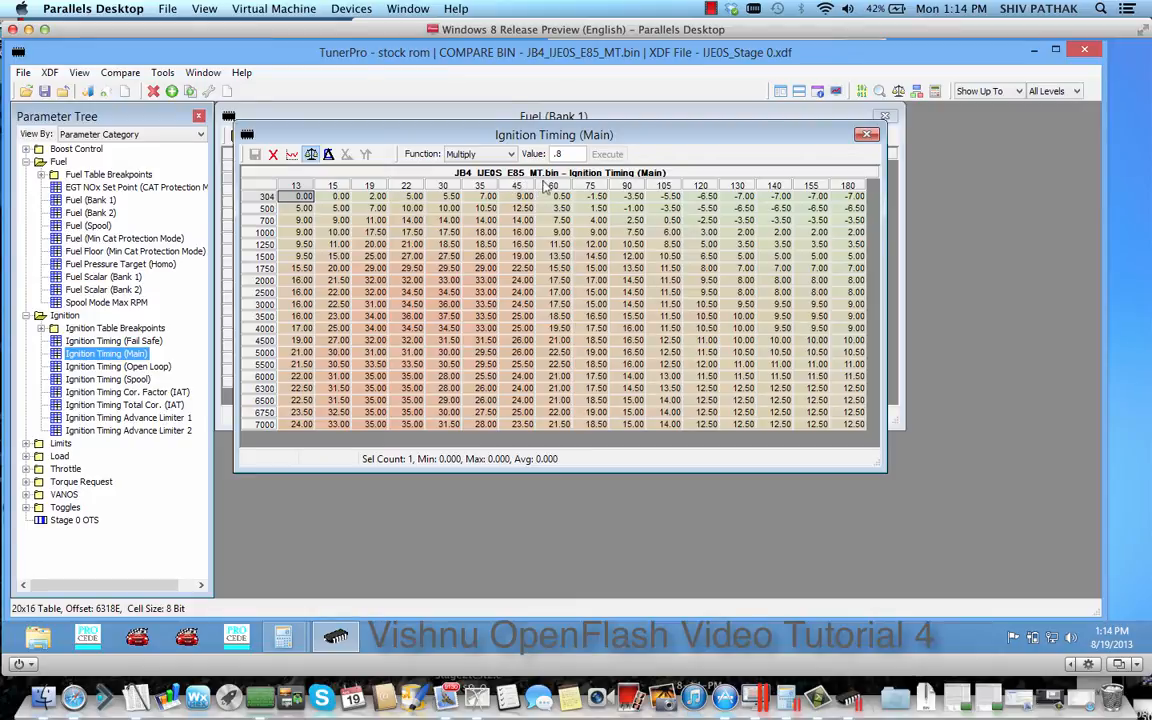
pyautogui.click(311, 154)
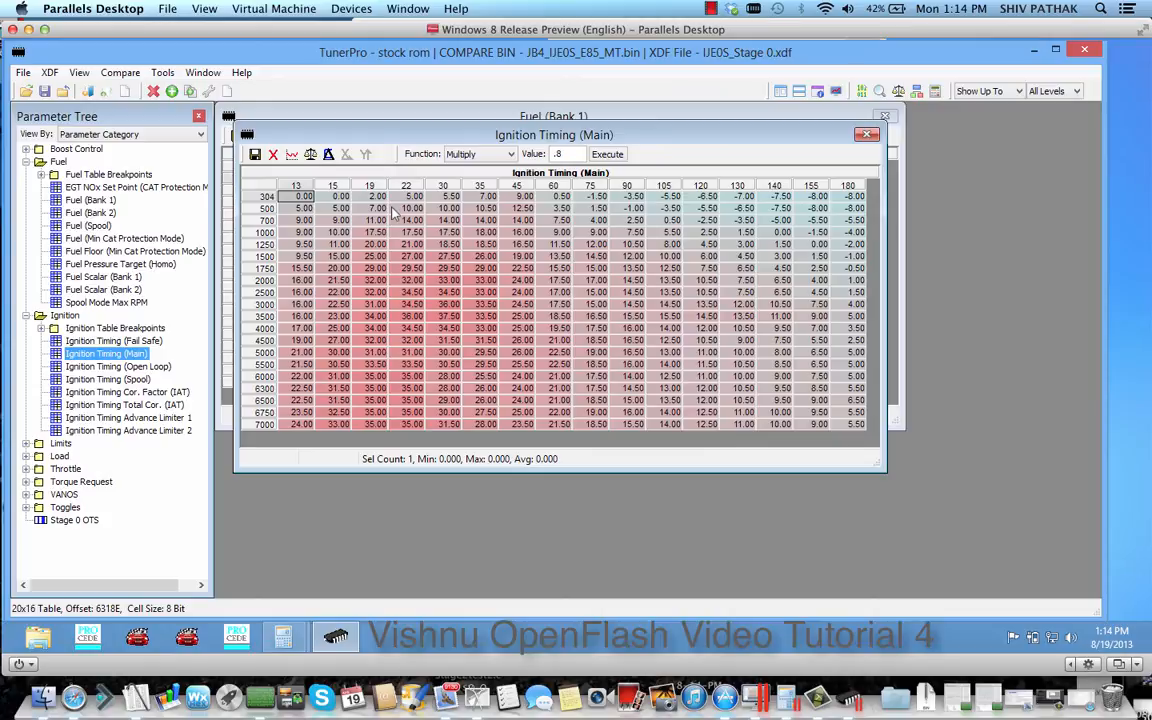
# Recheck the compare bin data with the whole ignition timing table selected, and close both open tables
pyautogui.click(310, 154)
pyautogui.click(264, 189)
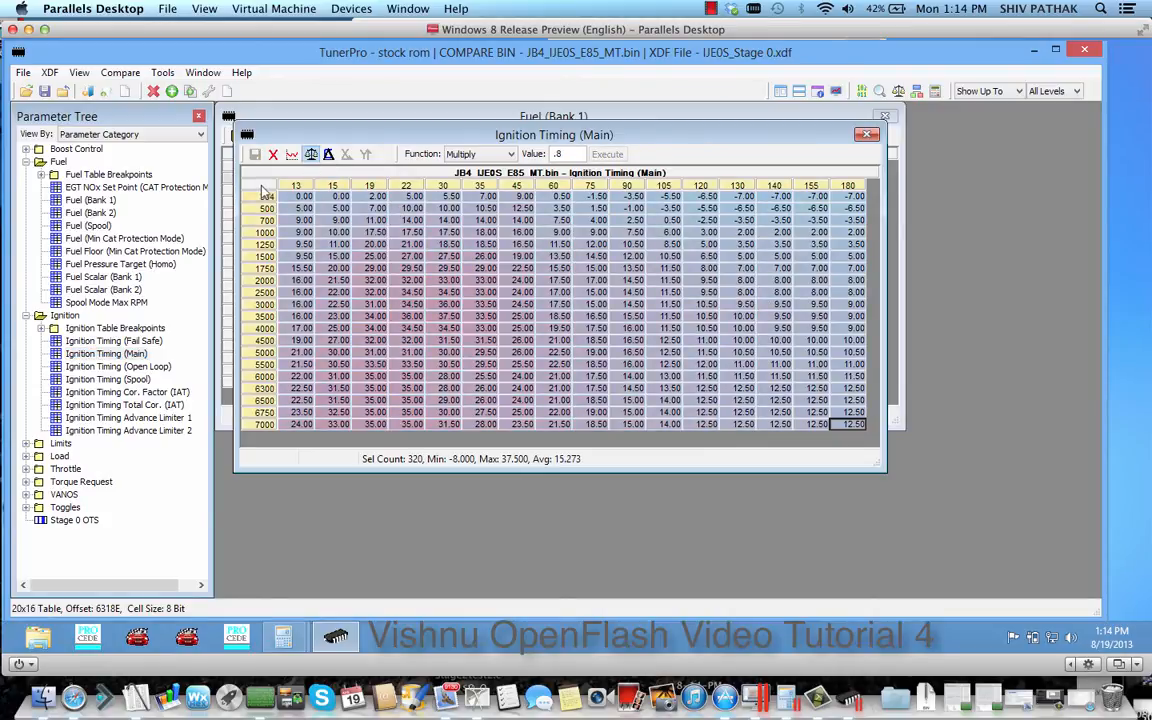
pyautogui.click(310, 154)
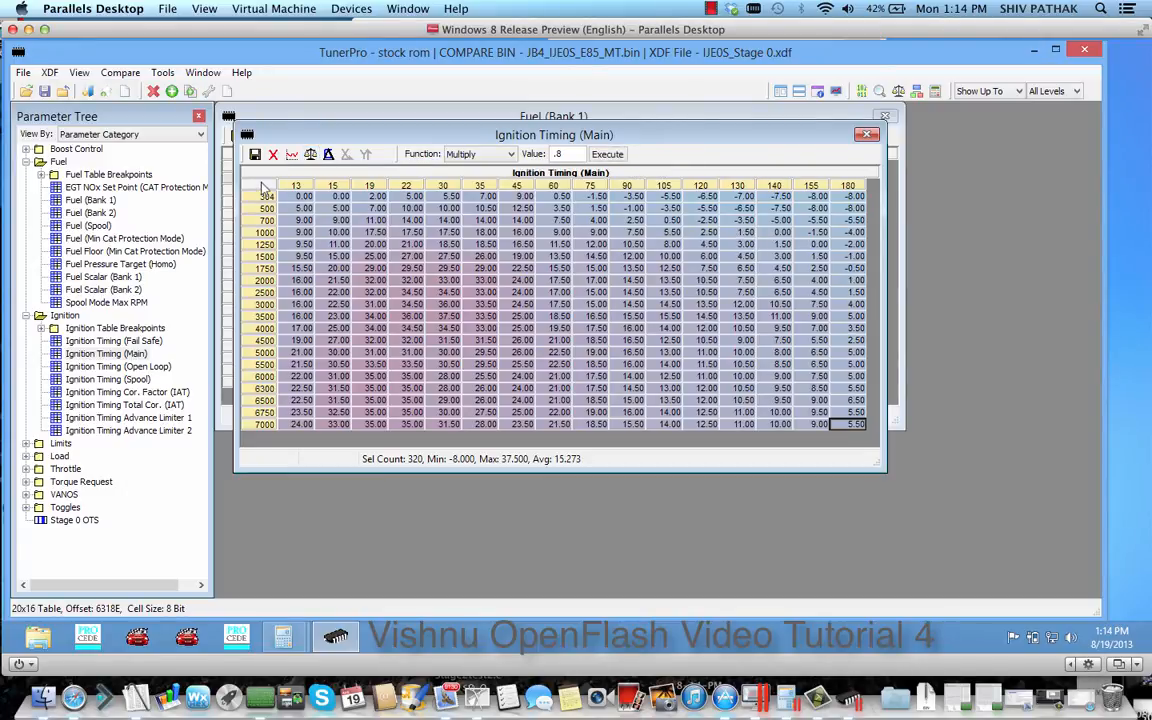
pyautogui.click(477, 318)
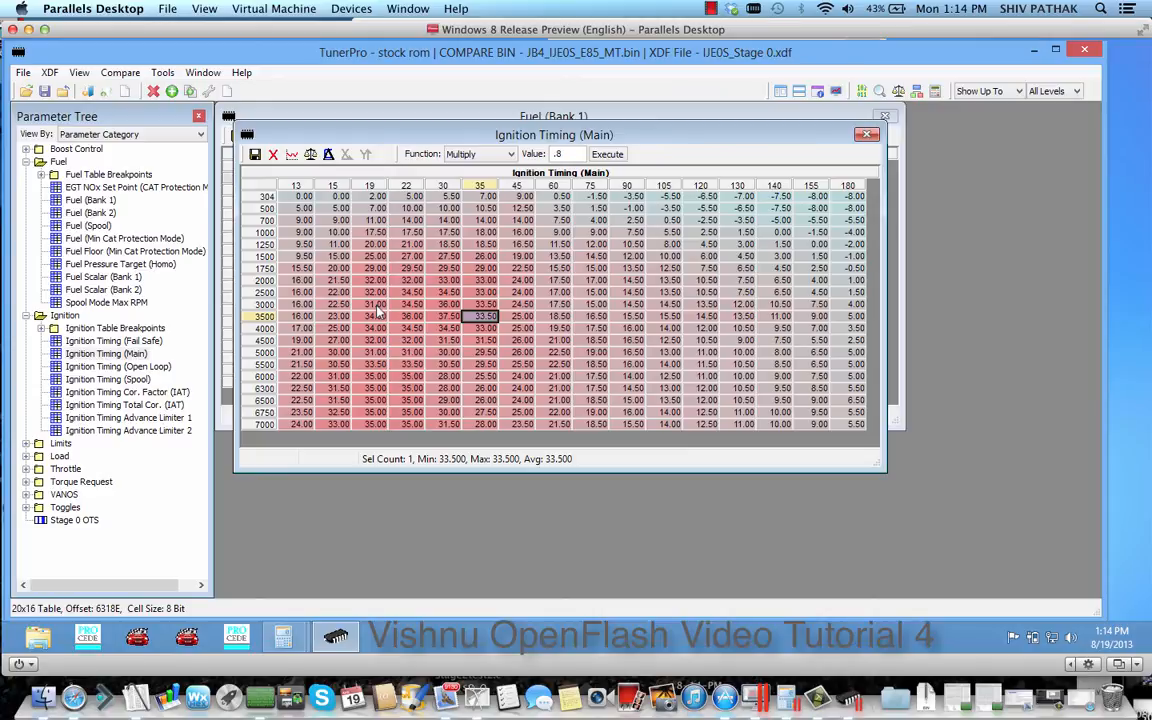
pyautogui.click(867, 136)
pyautogui.click(886, 115)
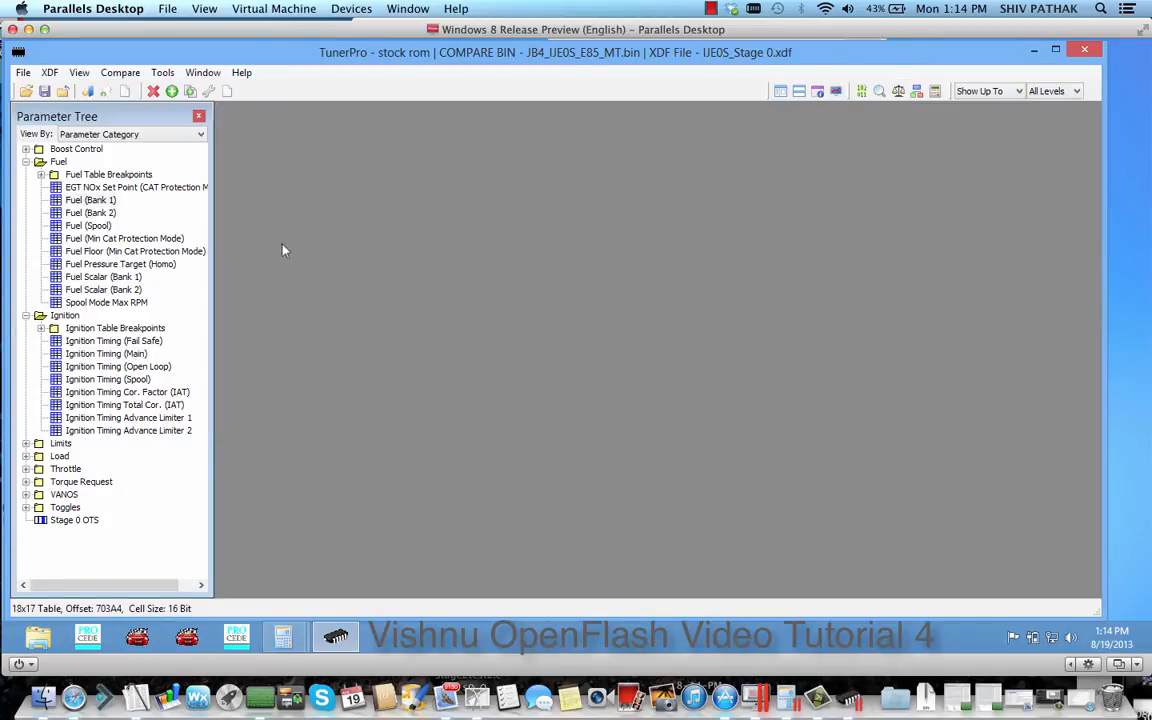
# Search for differences between the stock rom and JB4_IJE0S_E85_MT.bin with the Difference Tool, limited to defined items
pyautogui.click(164, 76)
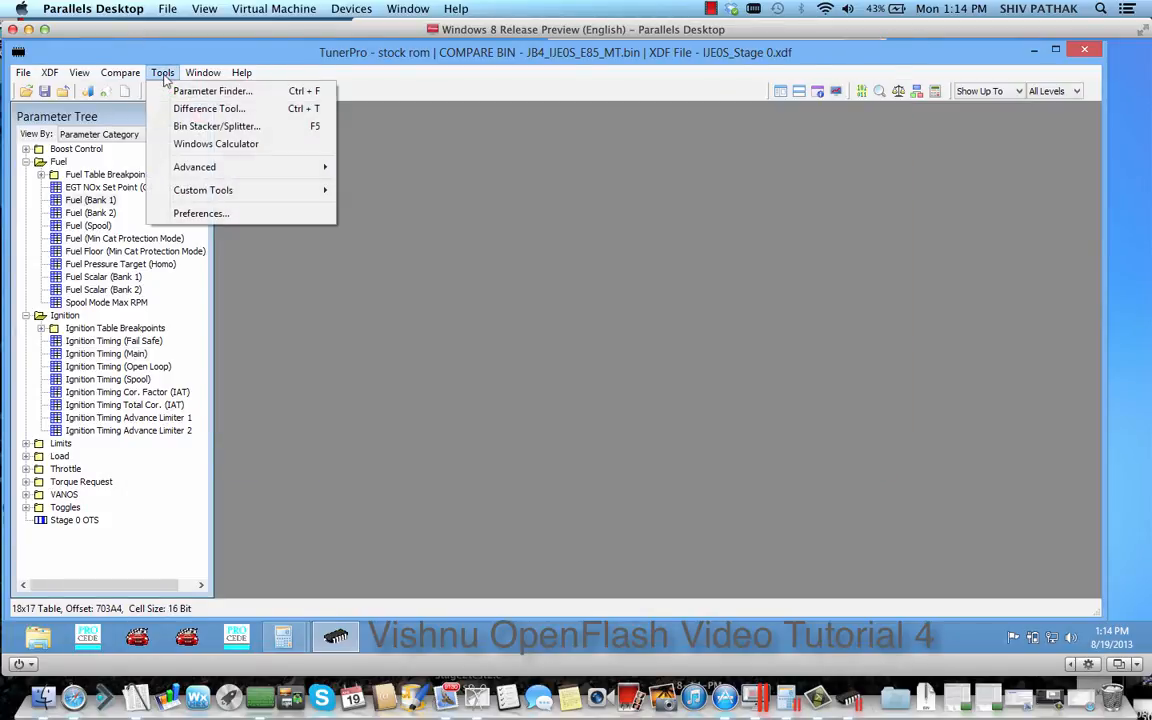
pyautogui.click(168, 107)
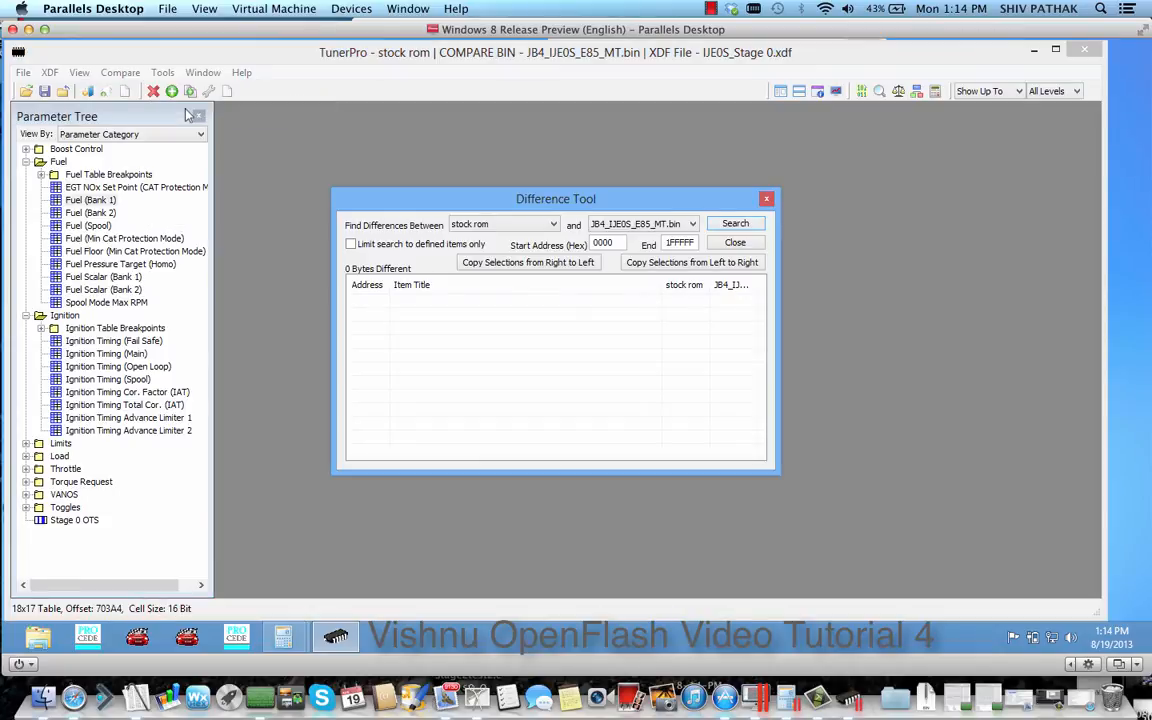
pyautogui.click(79, 73)
pyautogui.moveTo(120, 73)
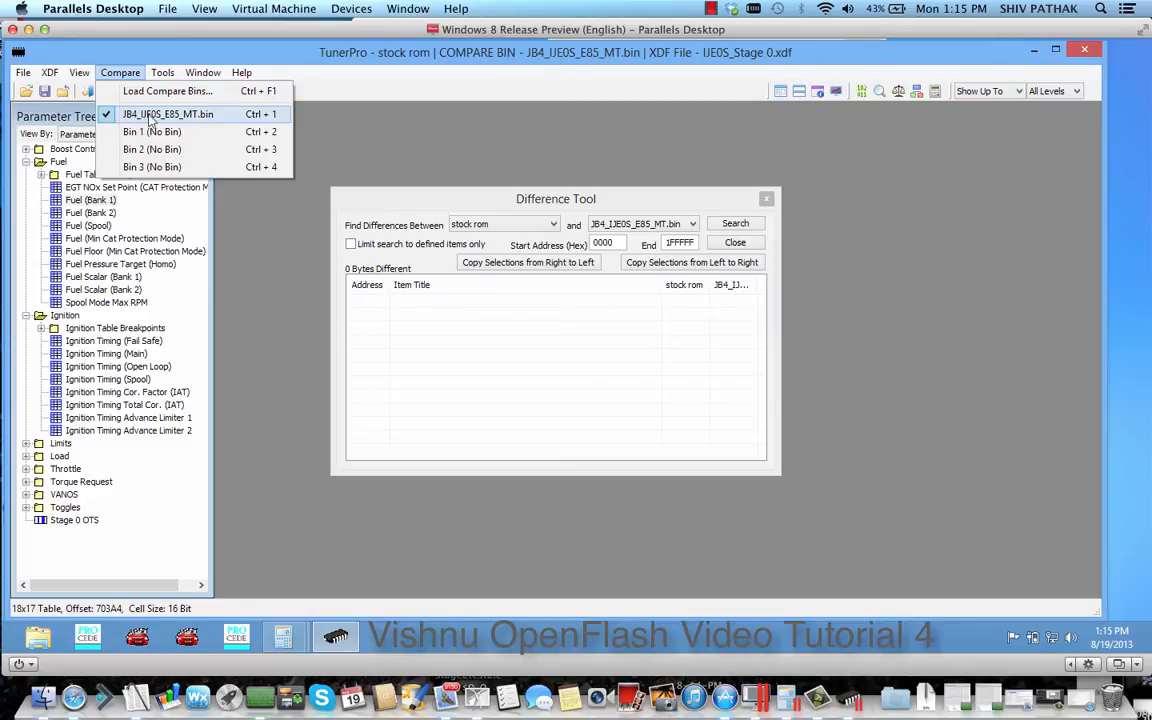
pyautogui.click(375, 166)
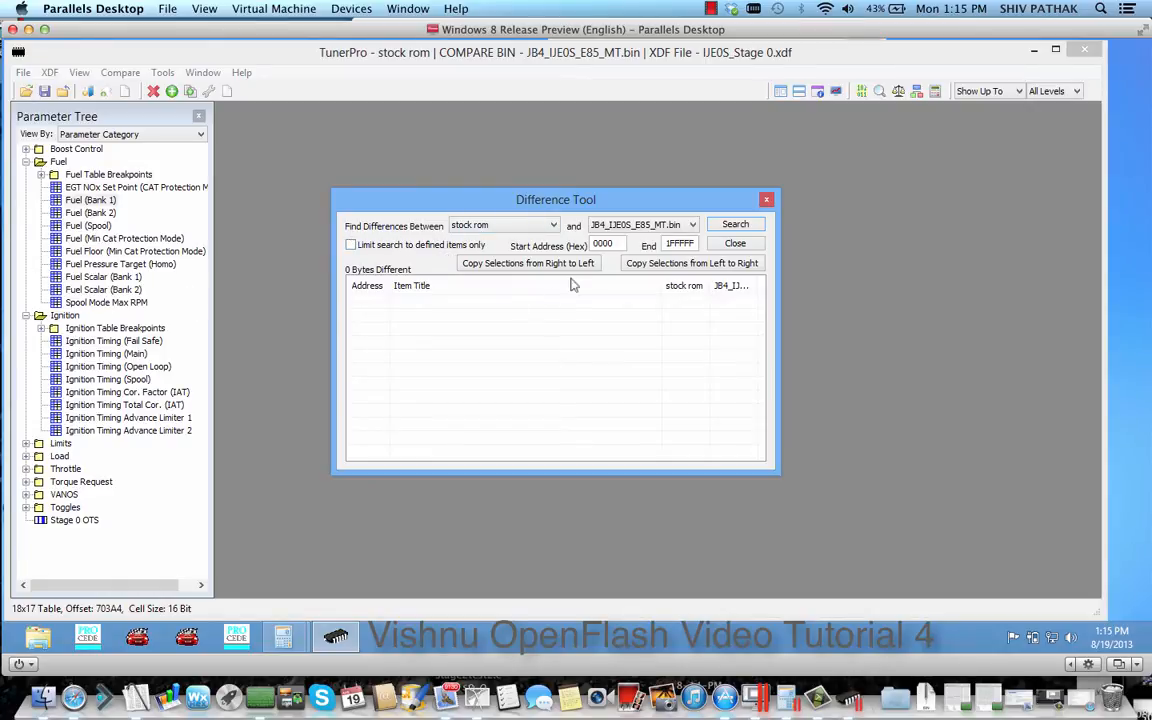
pyautogui.click(625, 225)
pyautogui.click(622, 232)
pyautogui.click(351, 245)
pyautogui.click(735, 224)
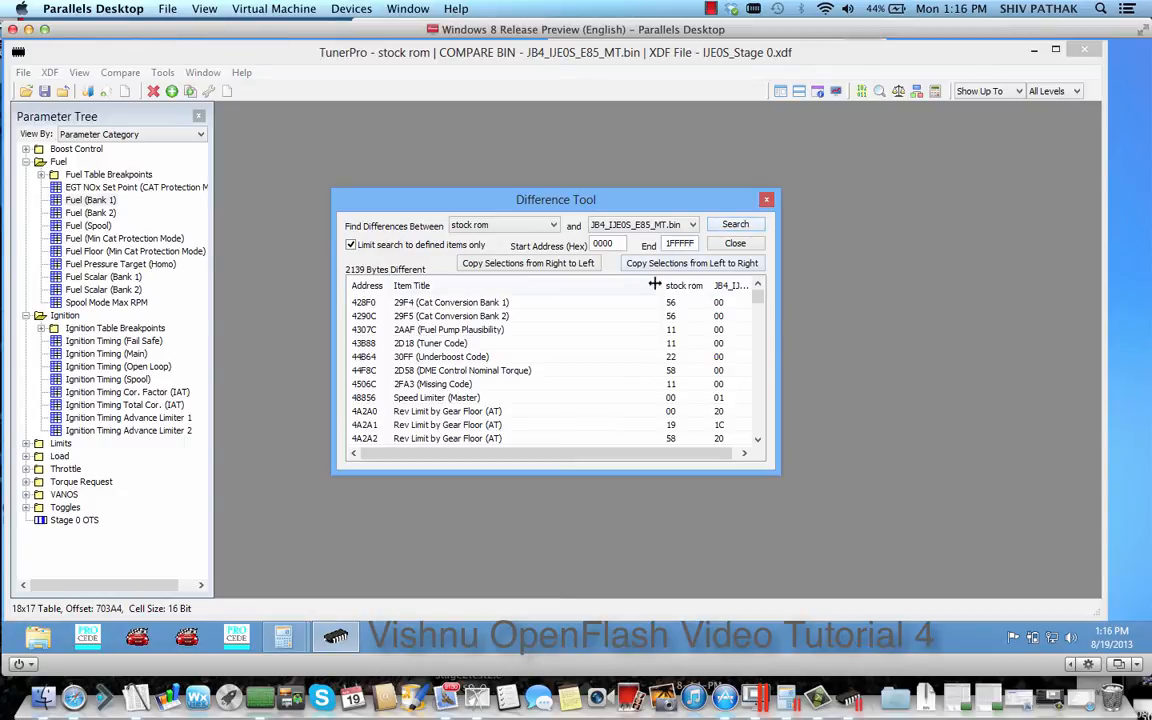
# Resize the difference list's columns so the full compare bin name fits, and look through the differing items
pyautogui.moveTo(662, 286); pyautogui.dragTo(564, 286)
pyautogui.moveTo(660, 286); pyautogui.dragTo(737, 291)
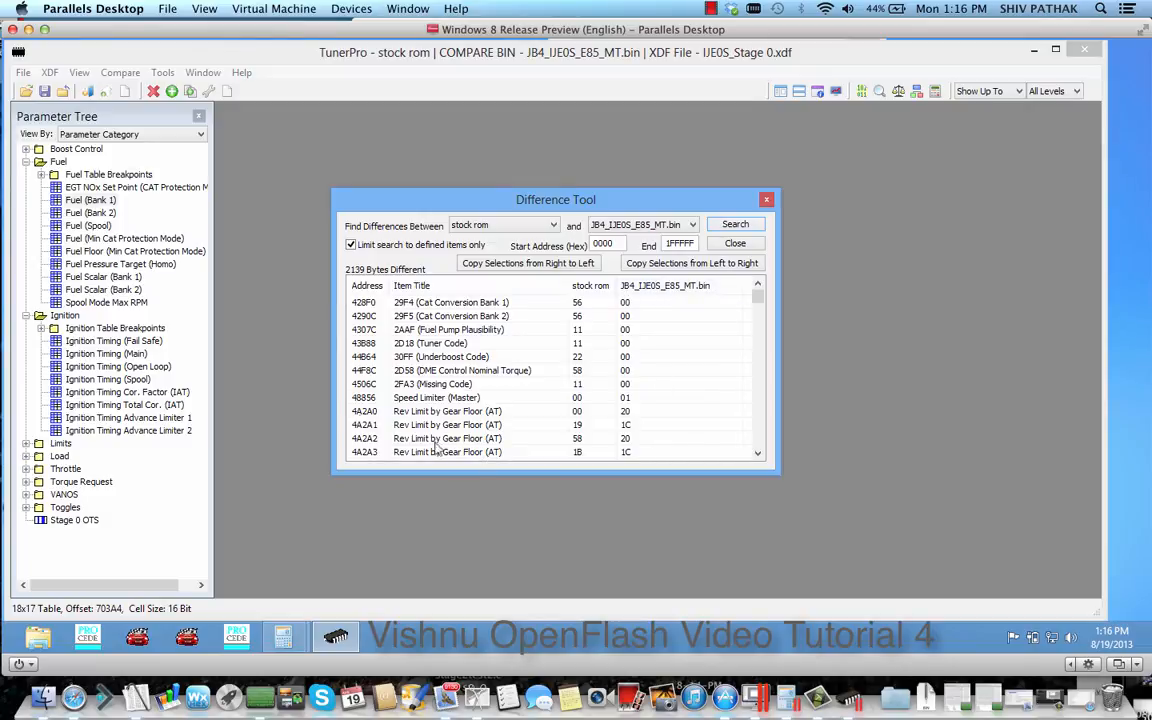
pyautogui.scroll(-3, 417, 344)
pyautogui.scroll(-10, 417, 344)
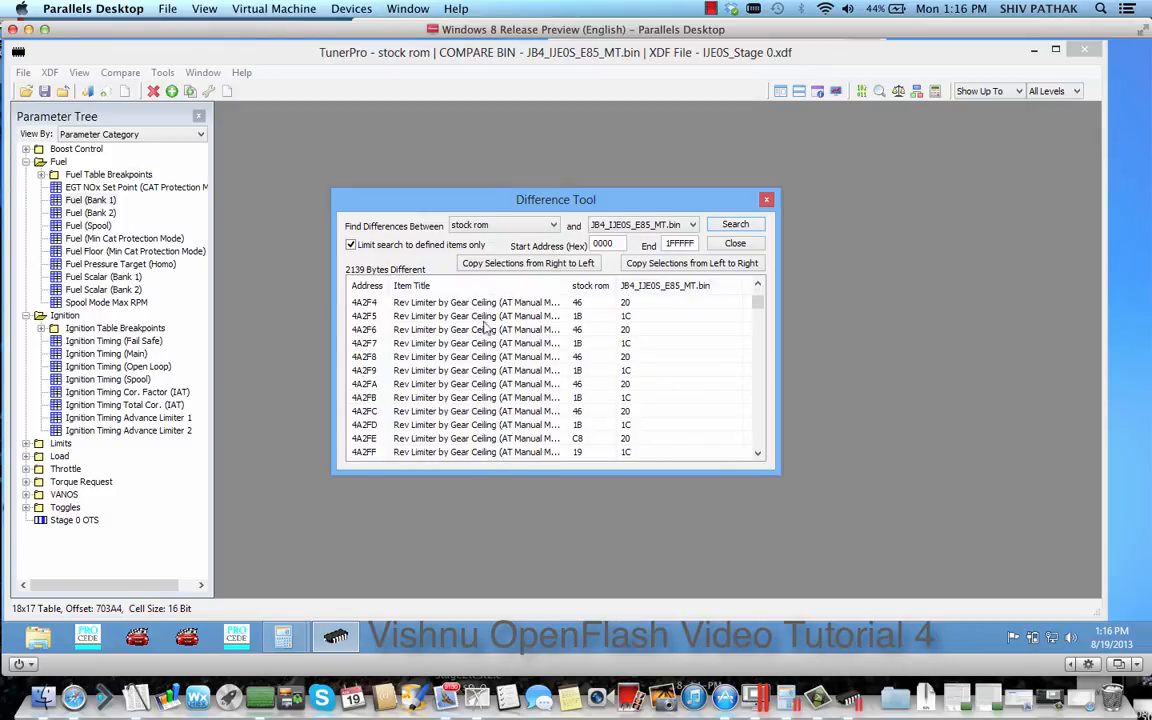
pyautogui.moveTo(758, 300)
pyautogui.mouseDown()
pyautogui.moveTo(750, 468)
pyautogui.moveTo(754, 285)
pyautogui.mouseUp()
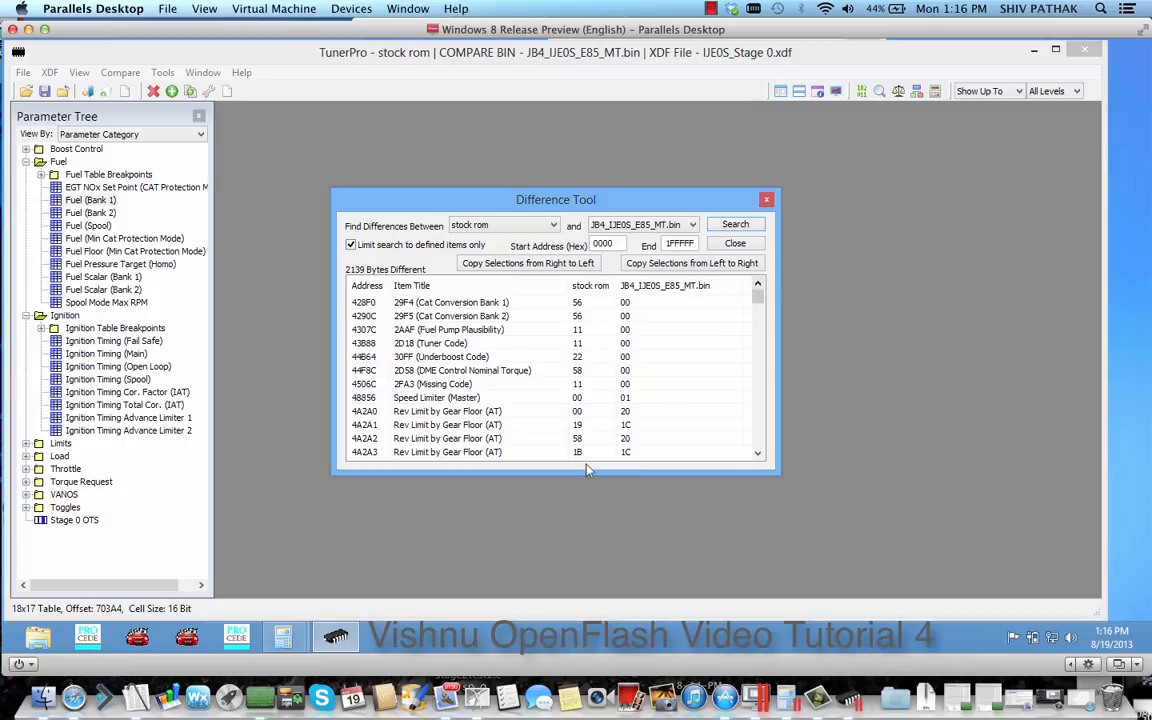
pyautogui.scroll(-4, 686, 380)
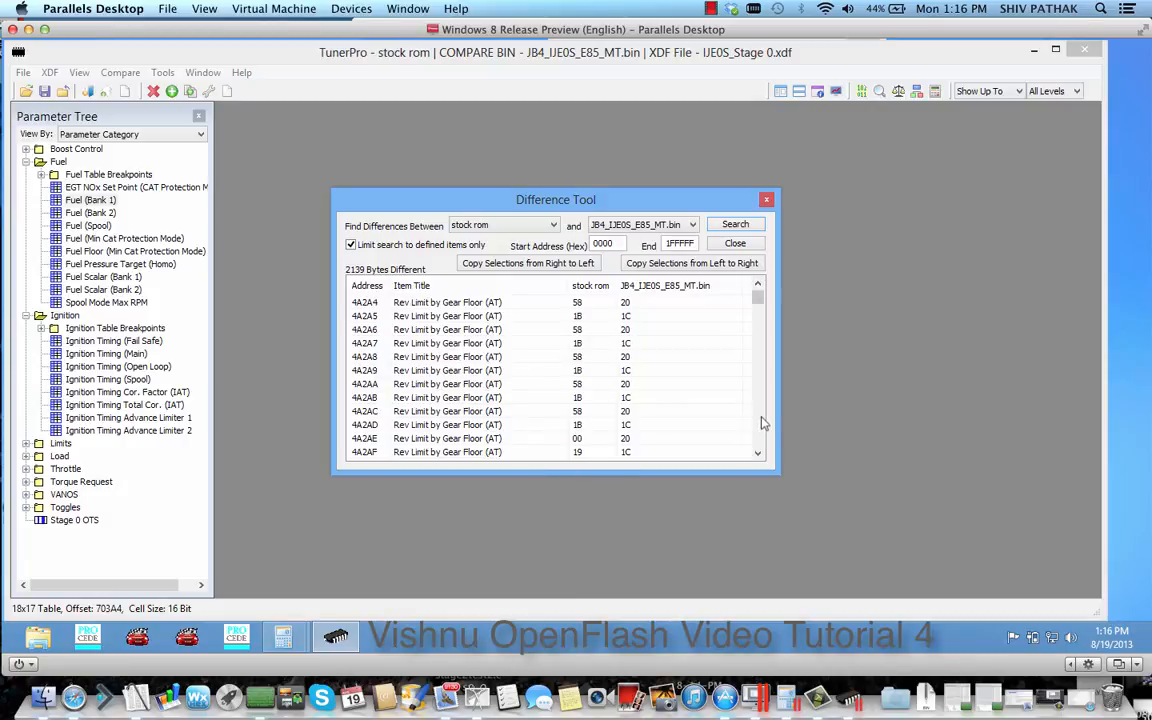
# Open the Rev Limit by Gear Floor (AT) table from the difference list and show its compare bin data
pyautogui.doubleClick(456, 375)
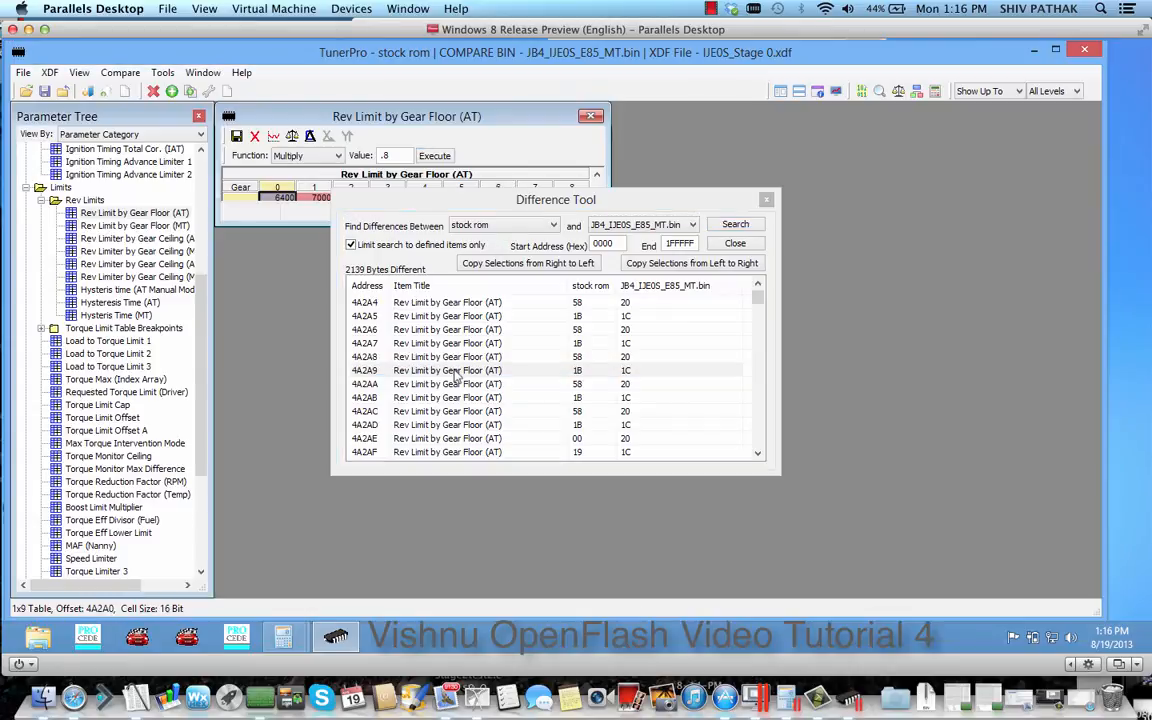
pyautogui.moveTo(408, 204)
pyautogui.mouseDown()
pyautogui.moveTo(636, 274)
pyautogui.moveTo(630, 287)
pyautogui.mouseUp()
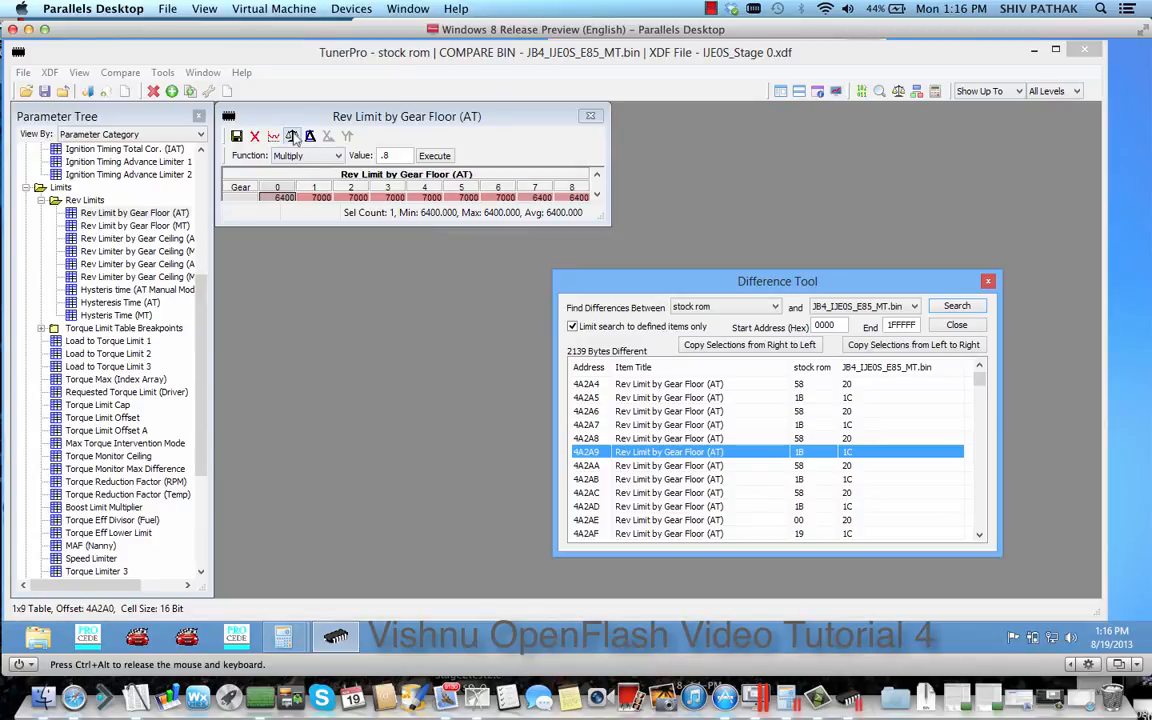
pyautogui.click(293, 138)
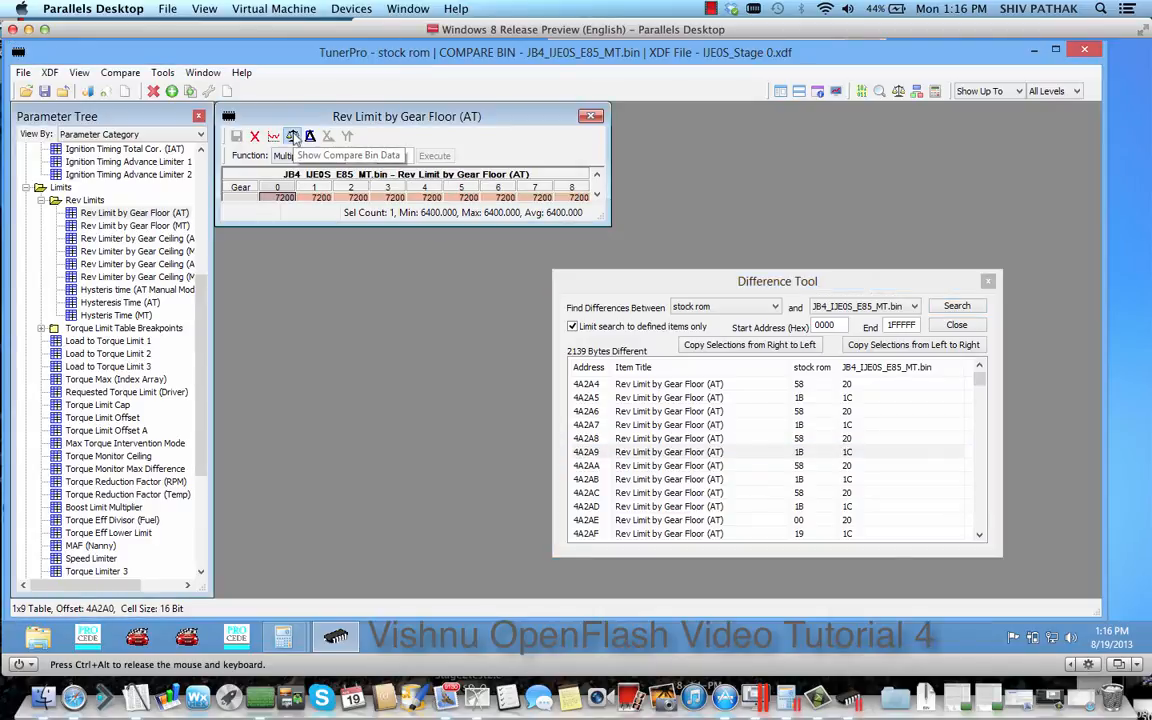
# Switch between the stock and compare bin data in the Rev Limit by Gear Floor (AT) table, and close it
pyautogui.click(293, 138)
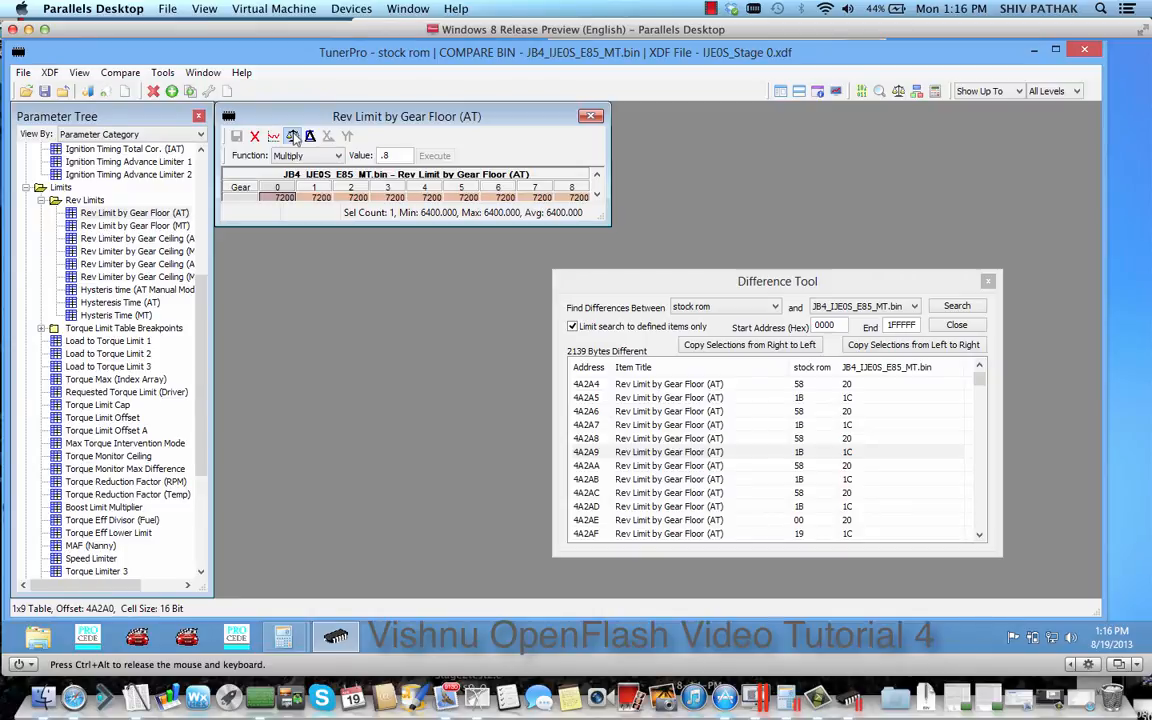
pyautogui.click(293, 138)
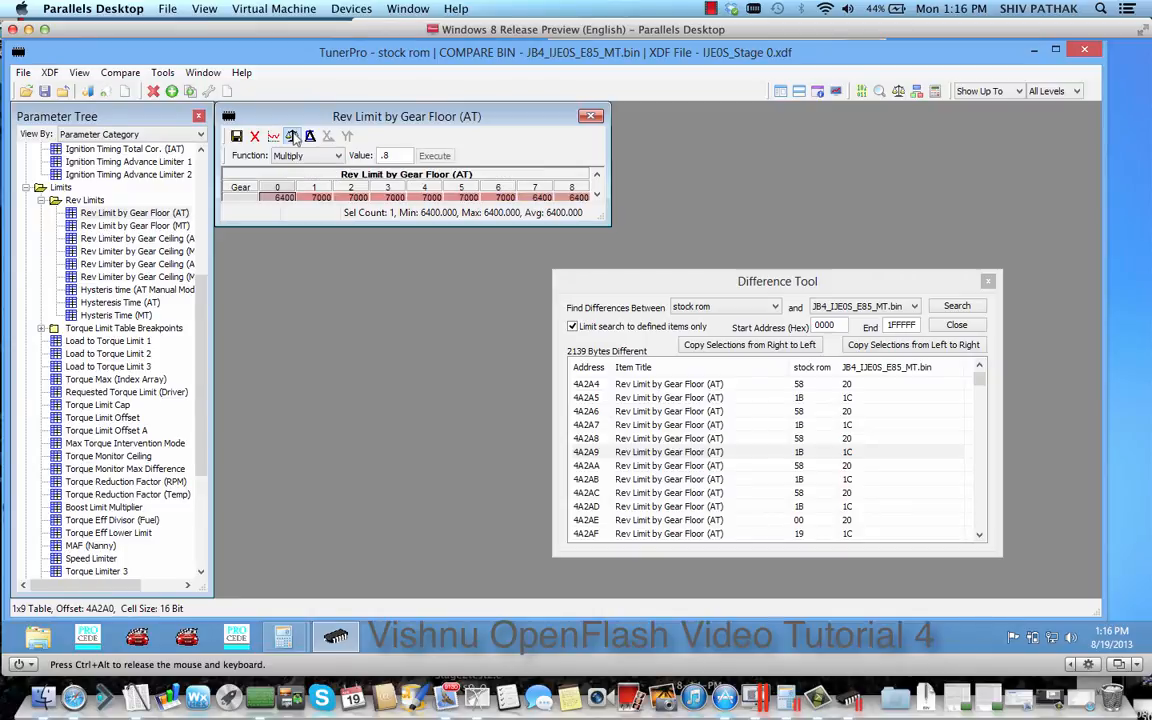
pyautogui.click(591, 117)
# Look through the whole difference list, from 29F4 (Cat Conversion Bank 1) to Threshold (Major Throttle Closure)
pyautogui.moveTo(740, 278); pyautogui.dragTo(573, 151)
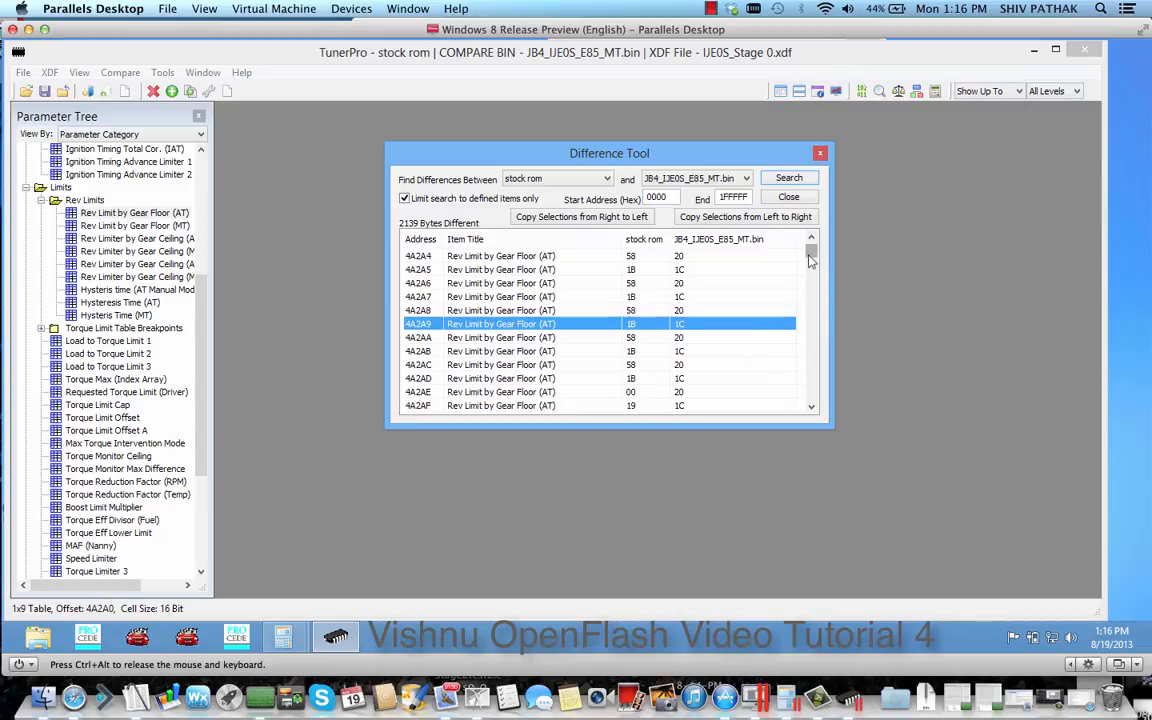
pyautogui.scroll(4, 730, 230)
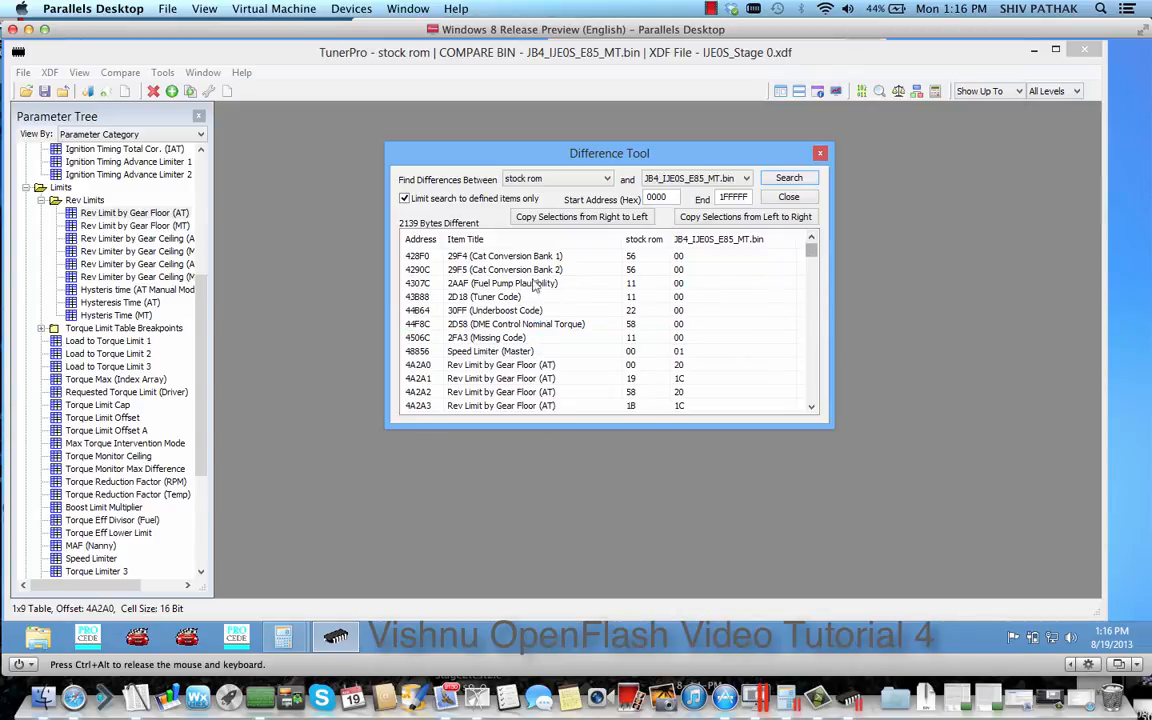
pyautogui.click(447, 257)
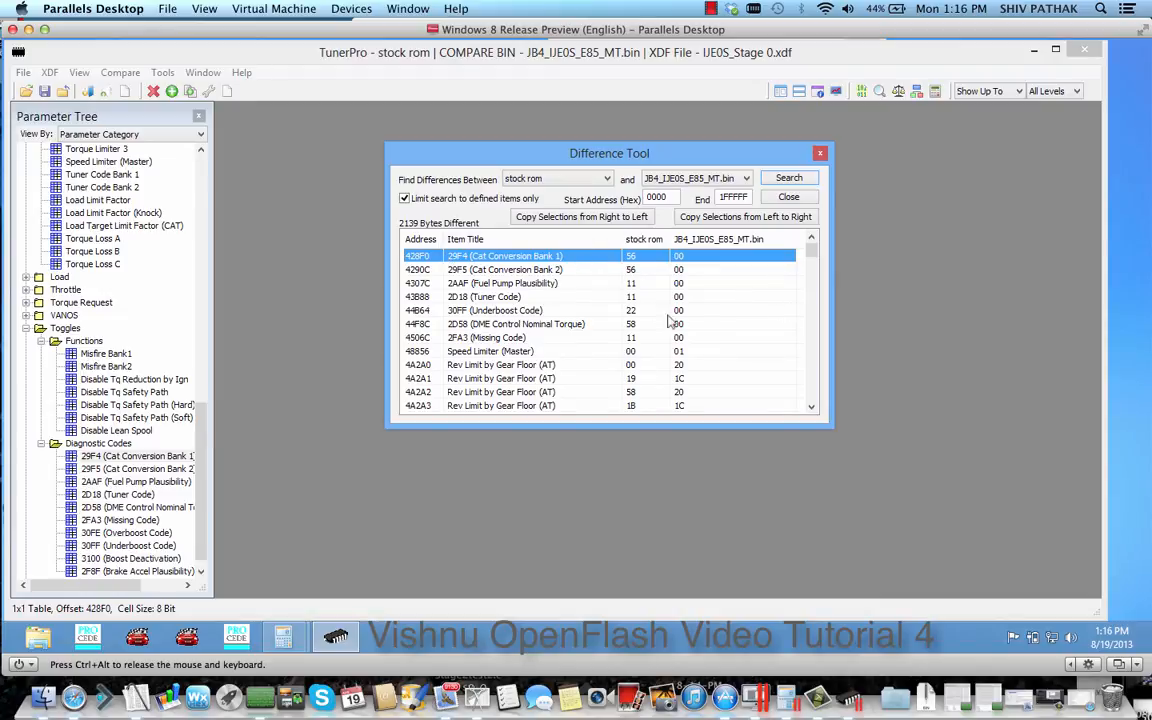
pyautogui.scroll(-10, 735, 238)
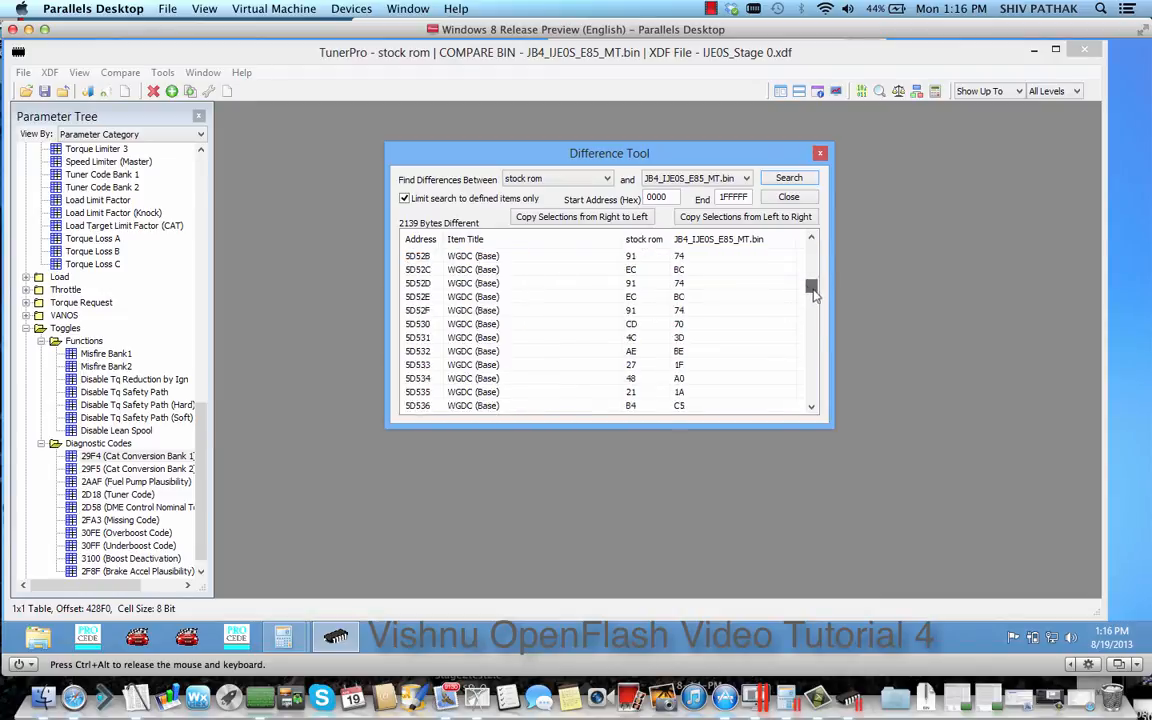
pyautogui.moveTo(813, 292); pyautogui.dragTo(806, 420)
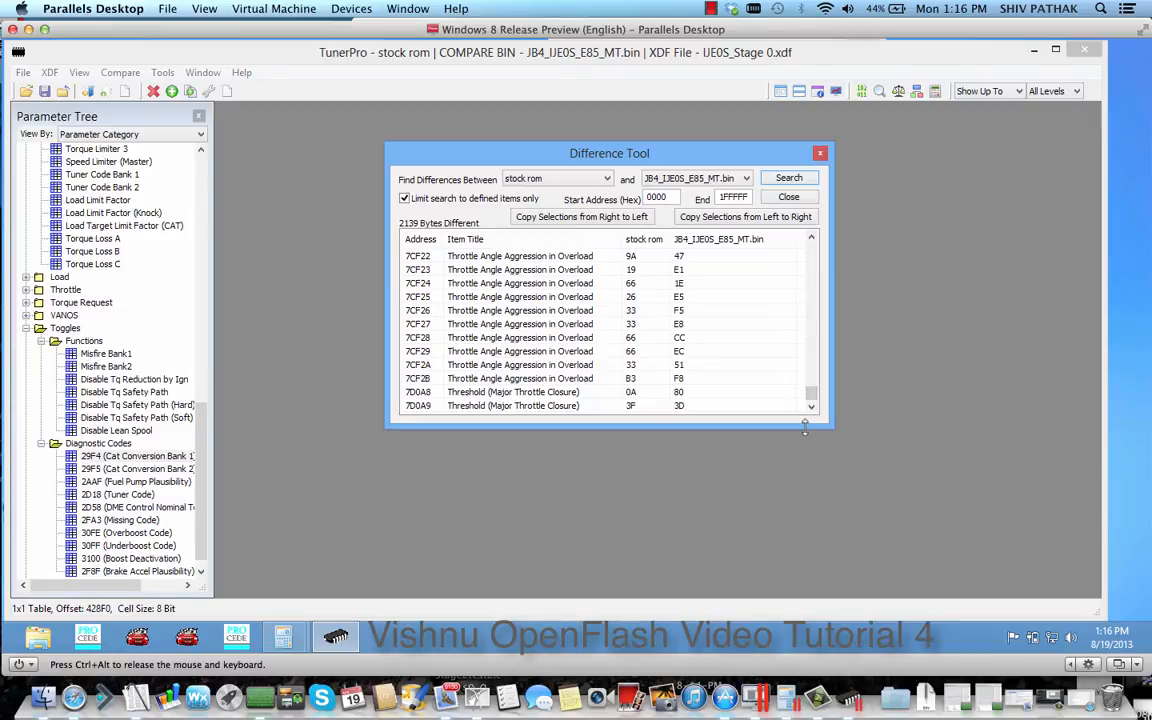
# Select all listed differences and copy them from JB4_IJE0S_E85_MT.bin into the stock rom
pyautogui.hotkey('ctrl', 'a')
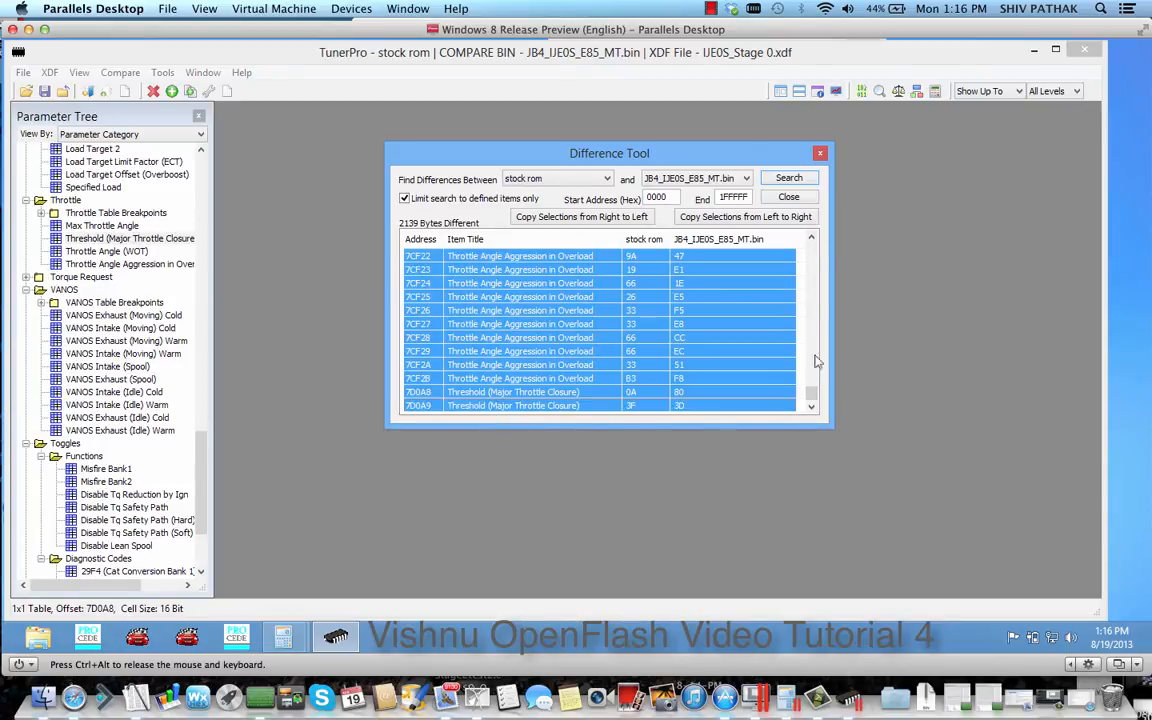
pyautogui.moveTo(811, 394); pyautogui.dragTo(812, 352)
pyautogui.scroll(15, 811, 348)
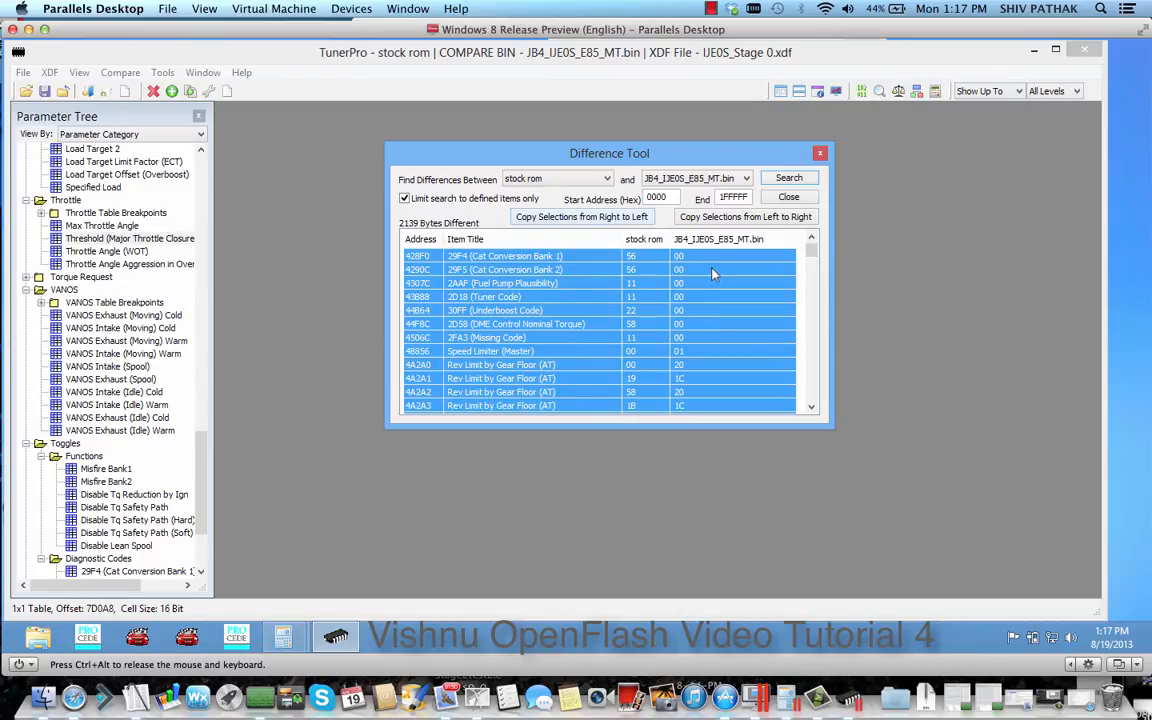
pyautogui.click(559, 218)
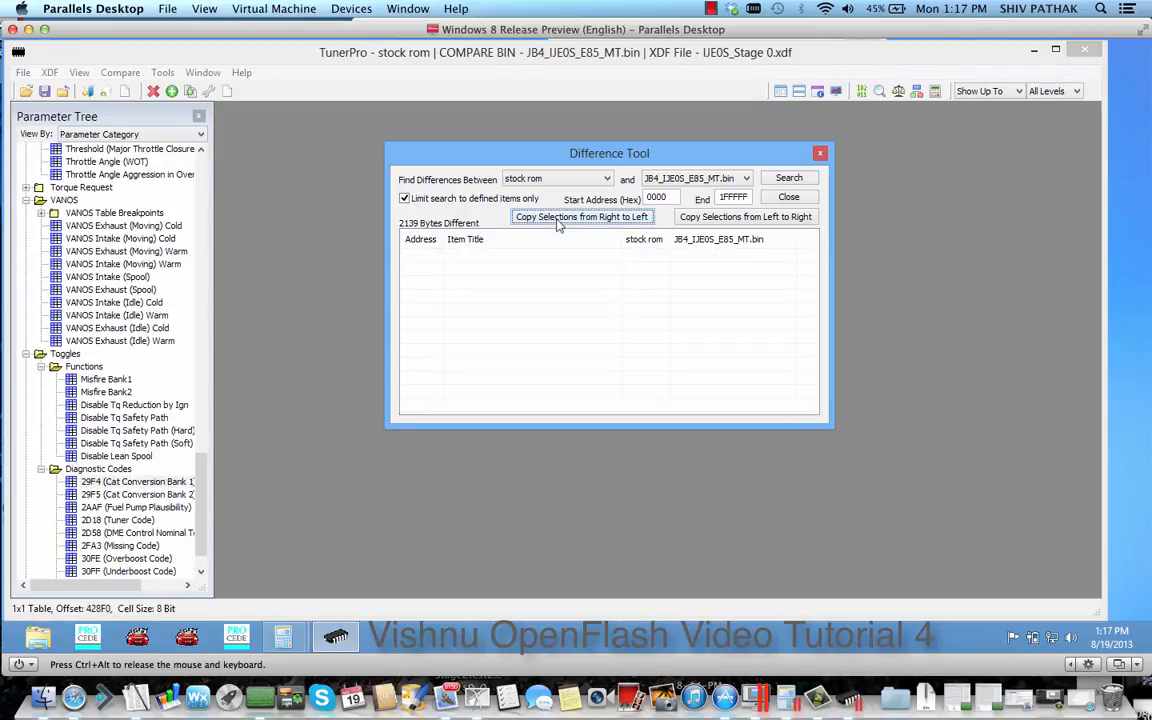
# Open the Fuel (Bank 1) table and move the Difference Tool away so the whole table is visible
pyautogui.click(200, 170)
pyautogui.click(200, 170)
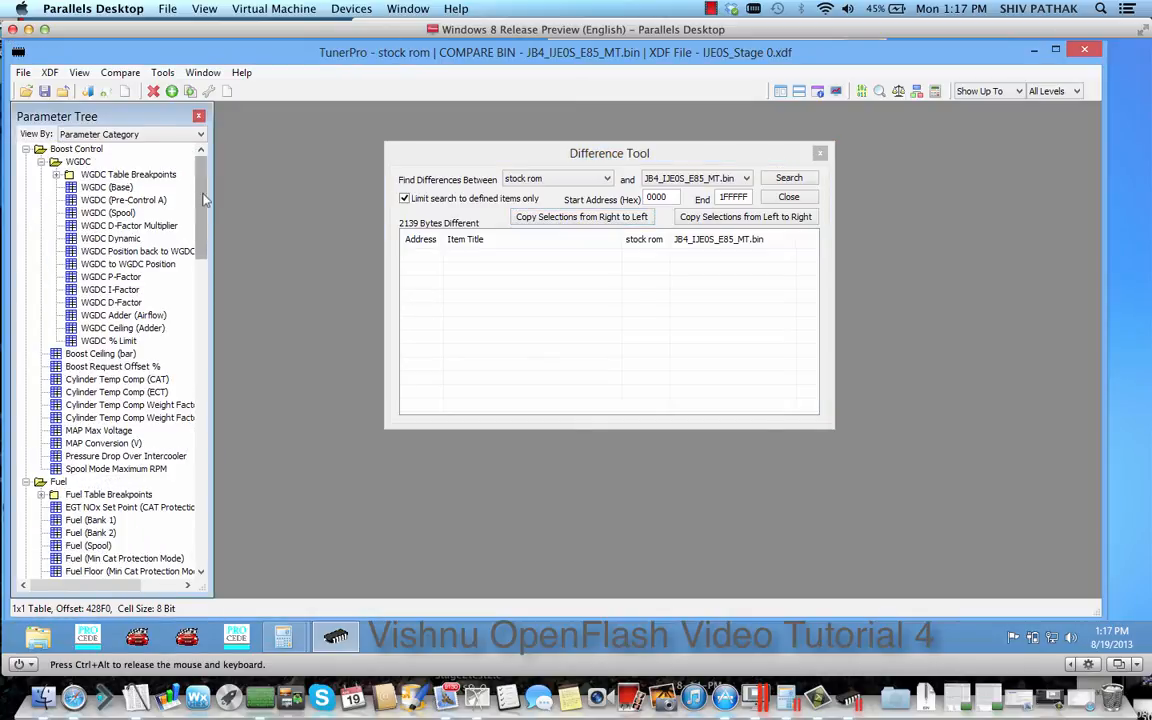
pyautogui.scroll(-4, 203, 211)
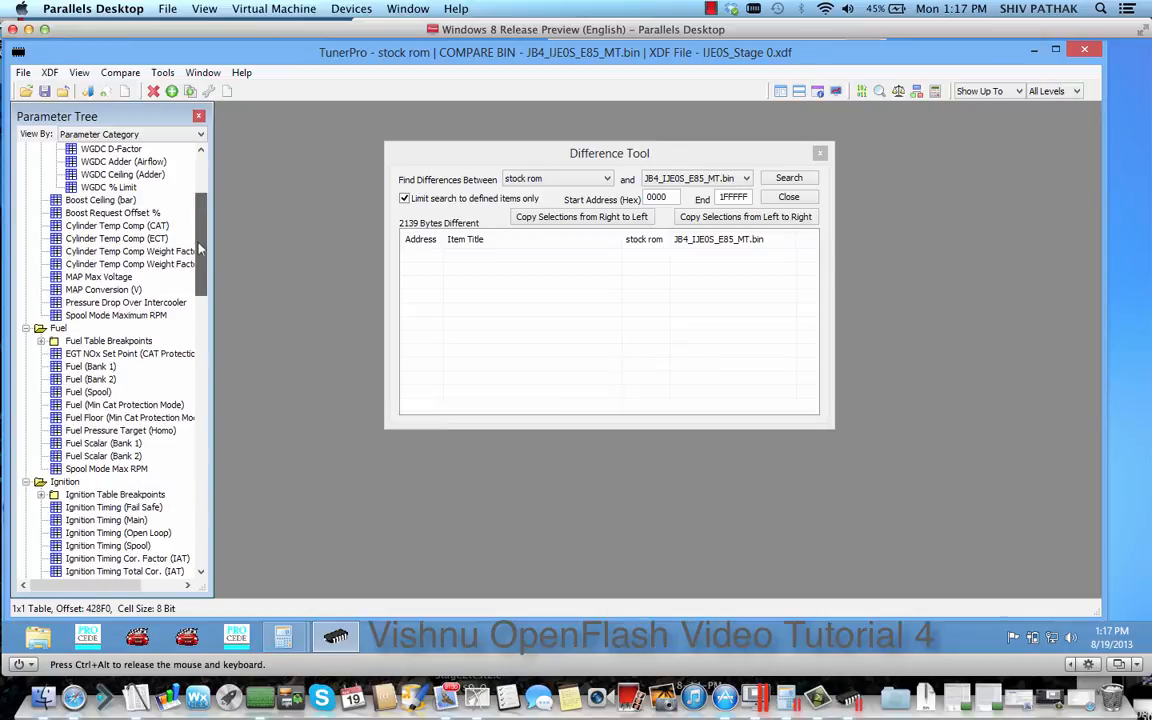
pyautogui.click(90, 379)
pyautogui.doubleClick(90, 366)
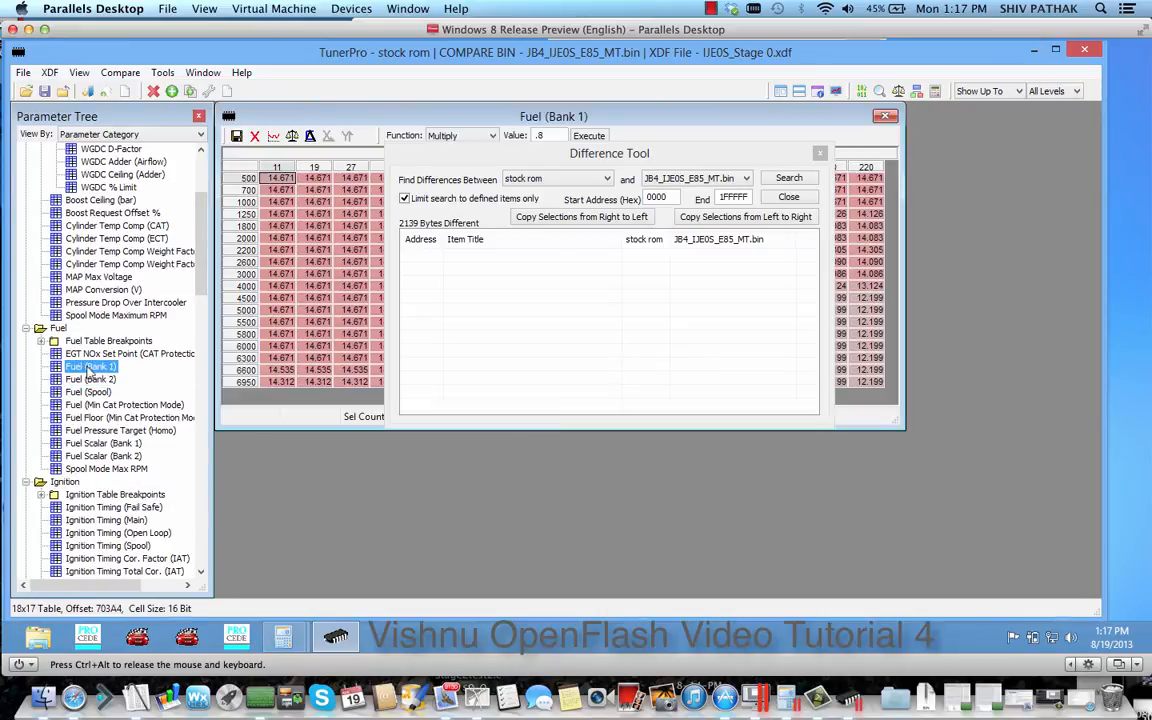
pyautogui.click(445, 153)
pyautogui.moveTo(445, 153); pyautogui.dragTo(843, 417)
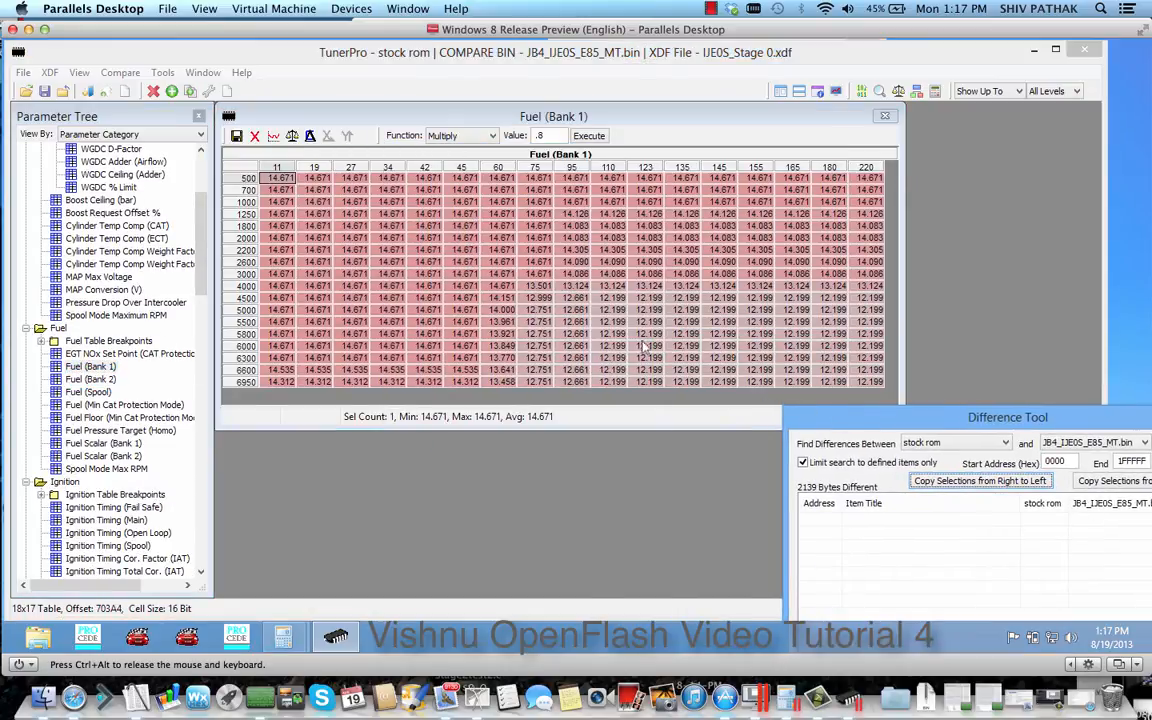
# Check the Fuel (Bank 1) table against its compare bin data, and close the table and the Difference Tool
pyautogui.click(463, 263)
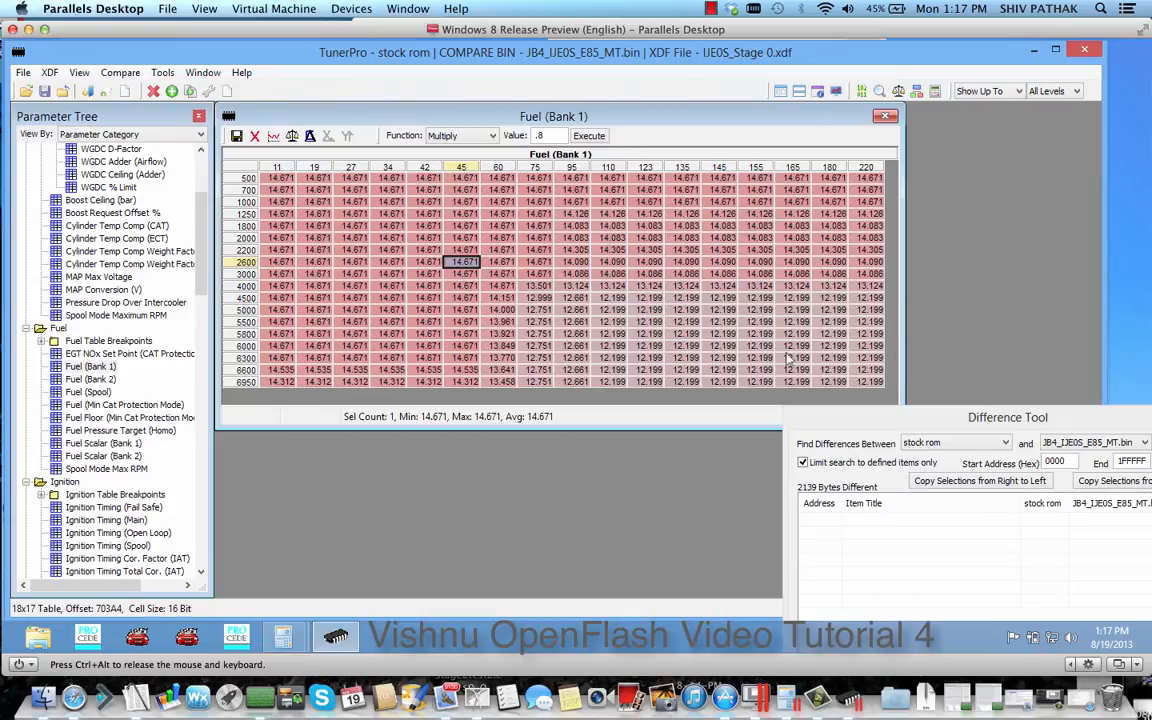
pyautogui.click(292, 136)
pyautogui.click(293, 137)
pyautogui.click(293, 137)
pyautogui.click(884, 118)
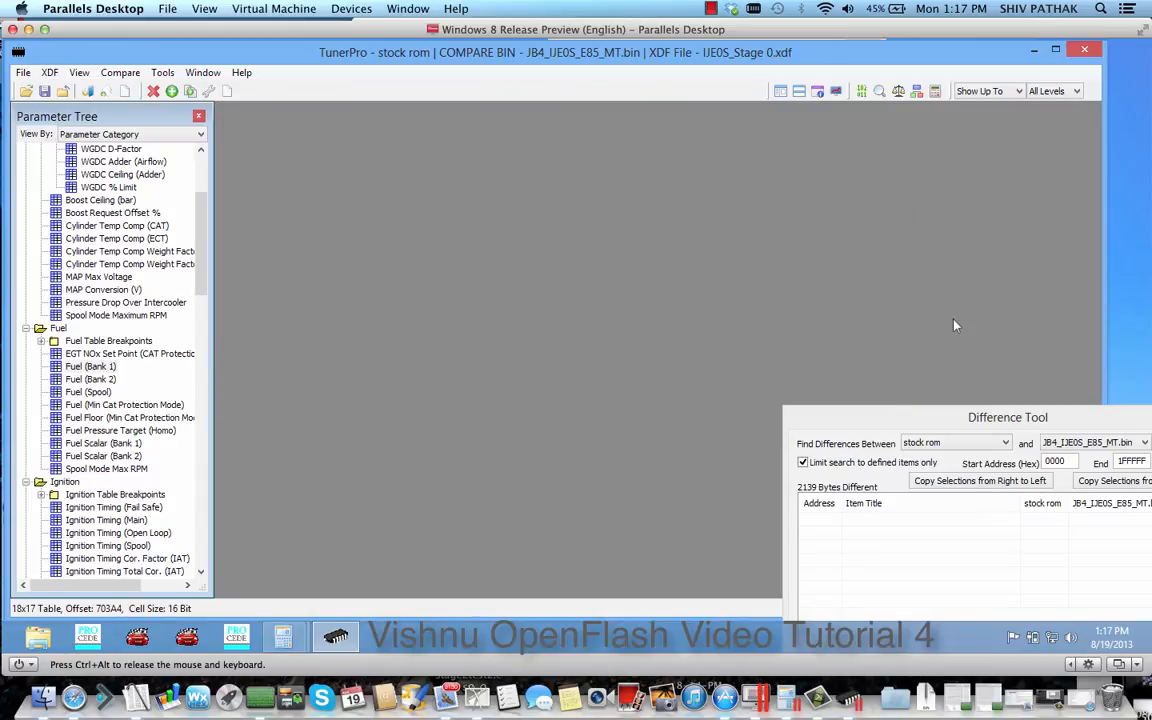
pyautogui.moveTo(1050, 417); pyautogui.dragTo(658, 187)
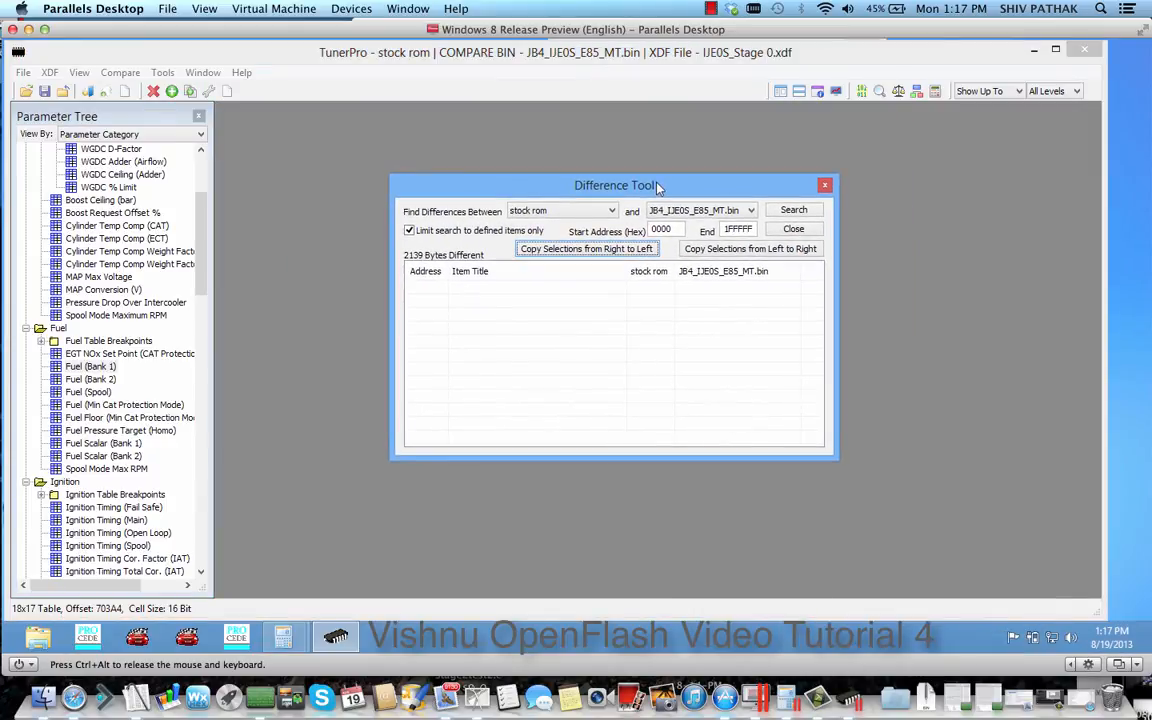
pyautogui.click(791, 232)
pyautogui.click(22, 72)
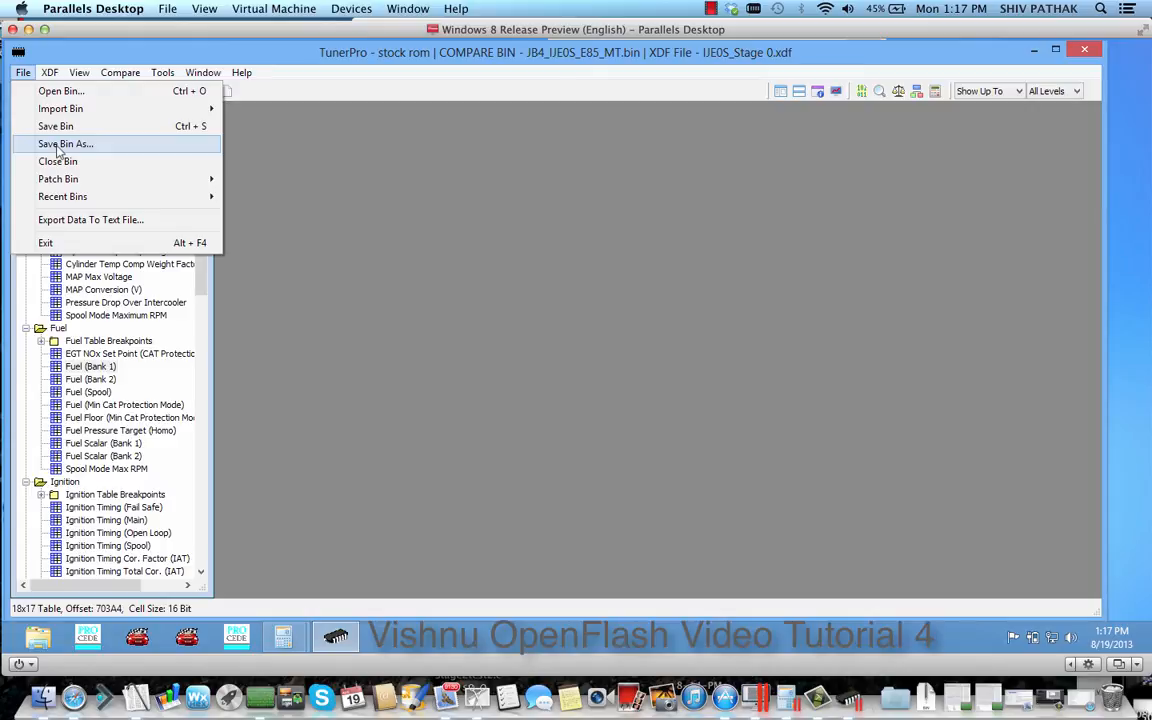
pyautogui.click(455, 213)
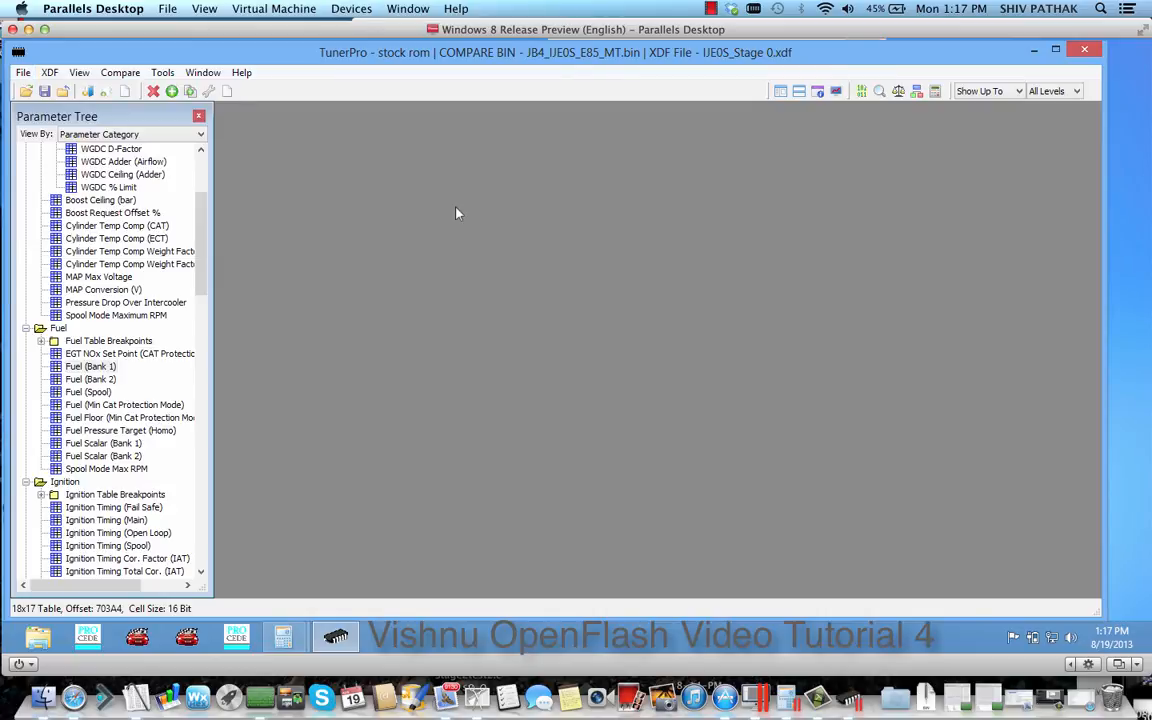
pyautogui.click(710, 8)
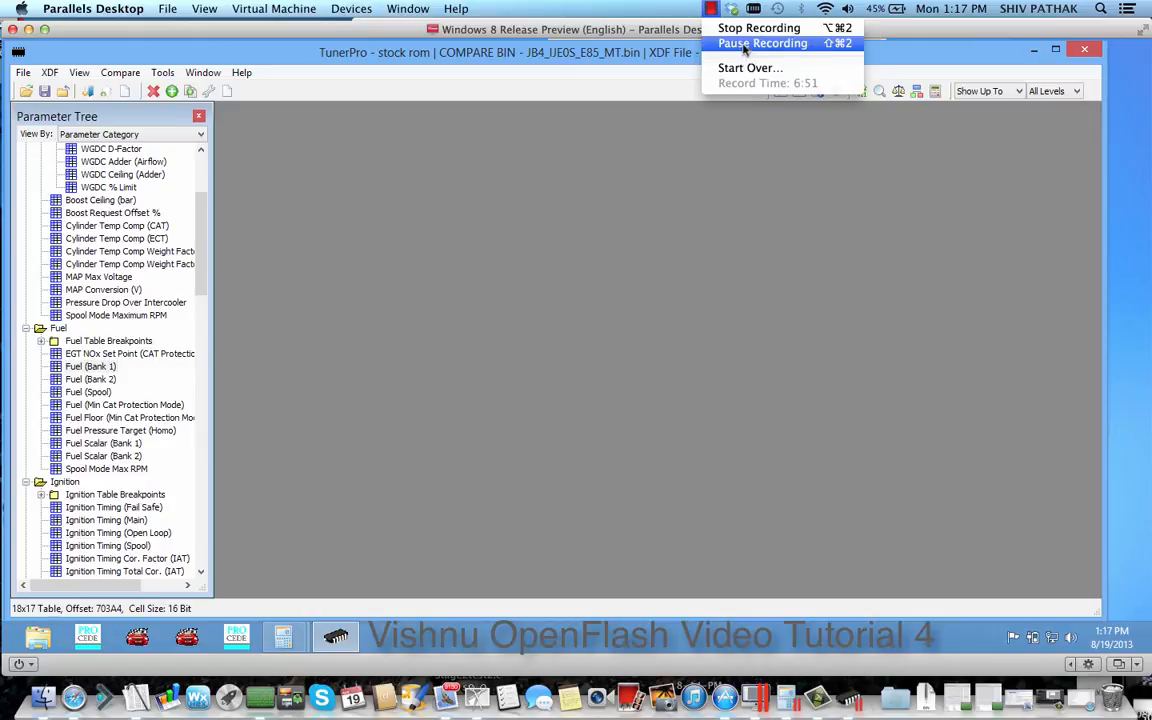